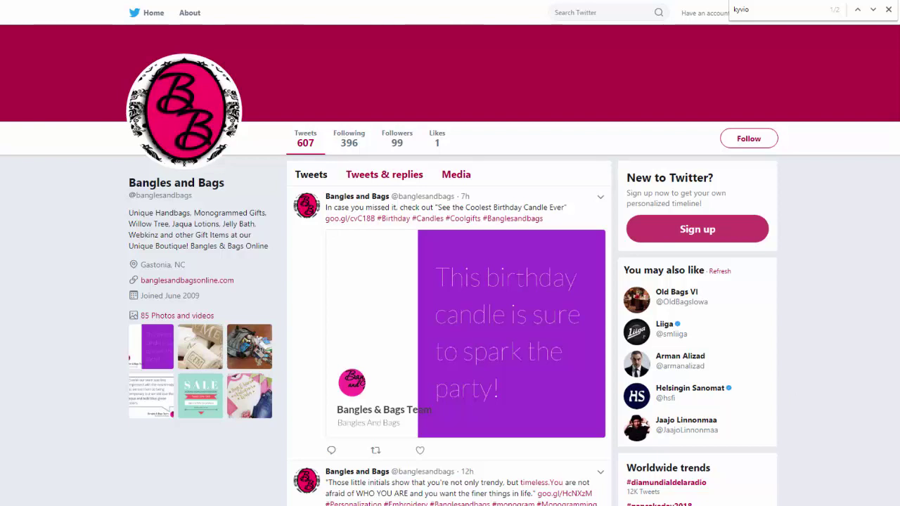
Copy the free-scarf tweet's kyvio link address and open a new incognito window
key("Return")
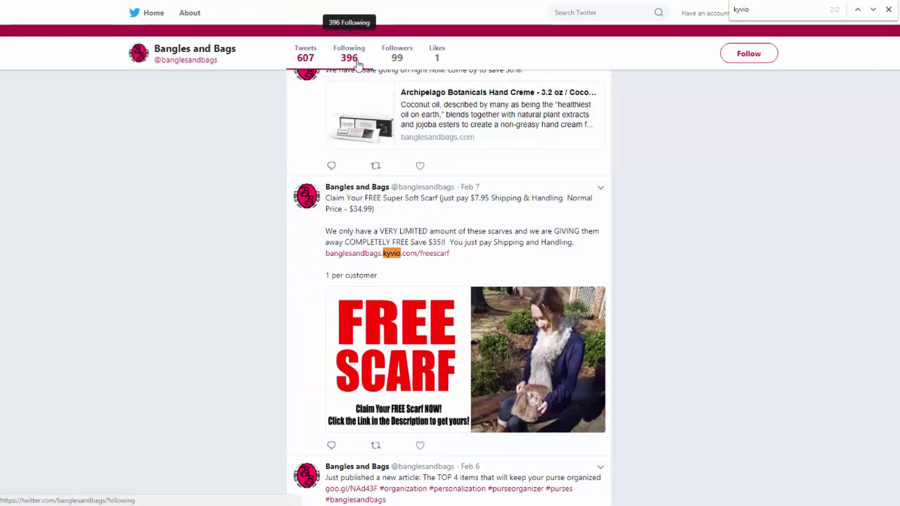
right_click(355, 260)
left_click(395, 319)
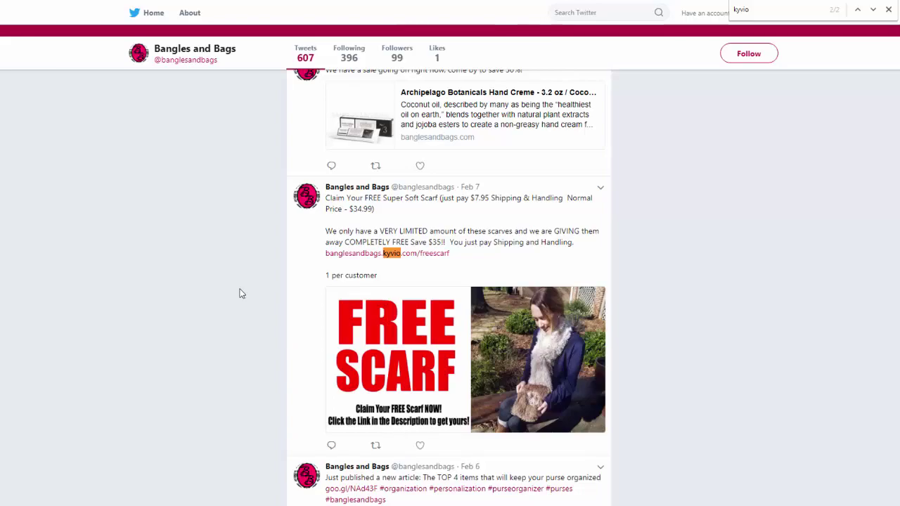
key("ctrl+shift+n")
Paste the copied t.co link and load the banglesandbags.kyvio.com/freescarf landing page
key("ctrl+v")
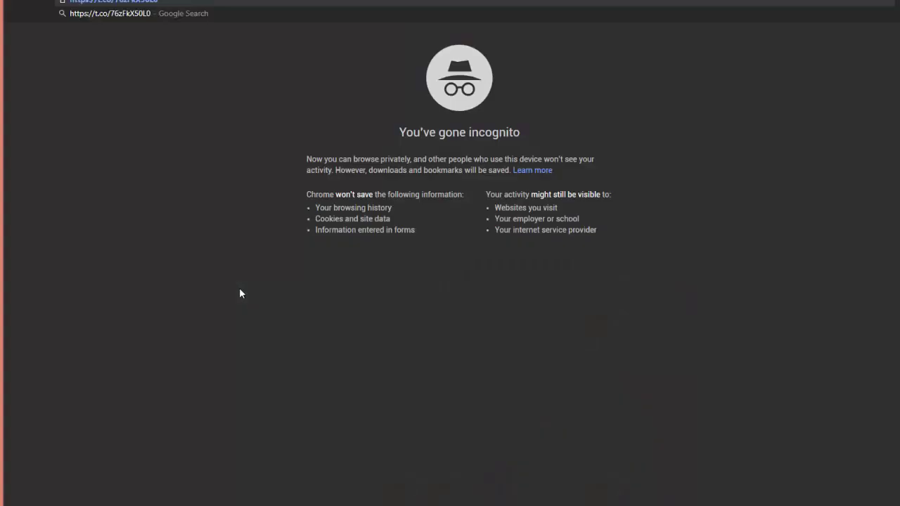
key("Return")
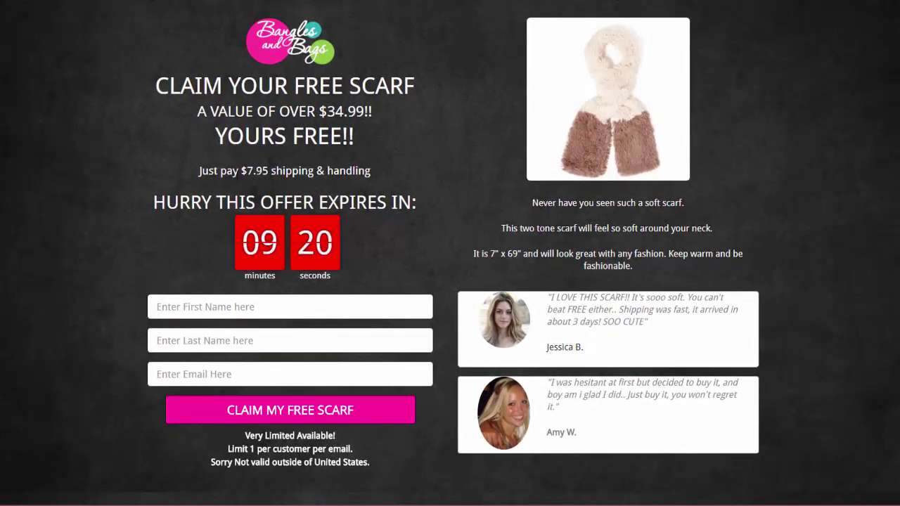
left_click_drag(259, 85, 286, 115)
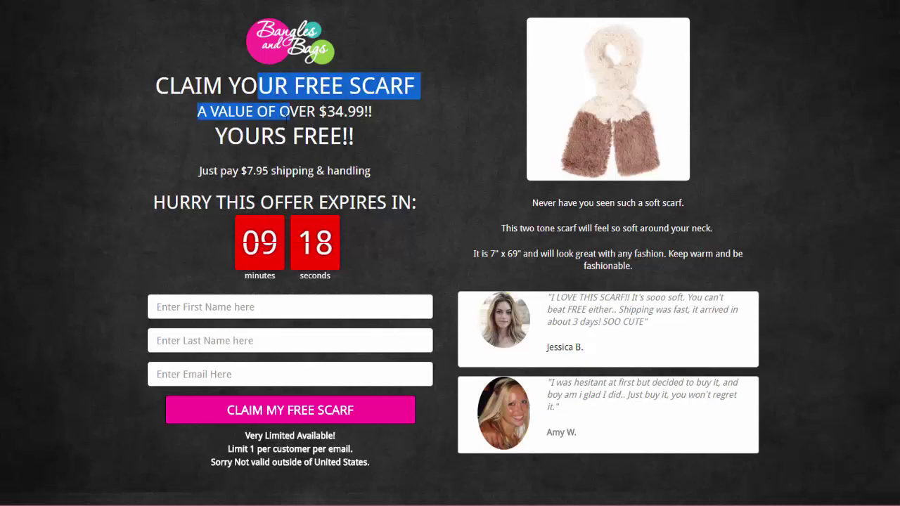
left_click(287, 115)
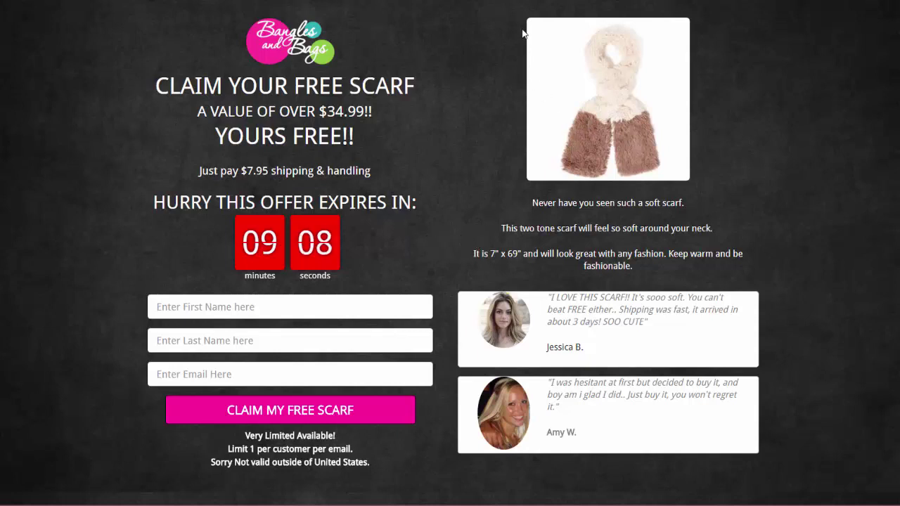
left_click_drag(548, 60, 679, 91)
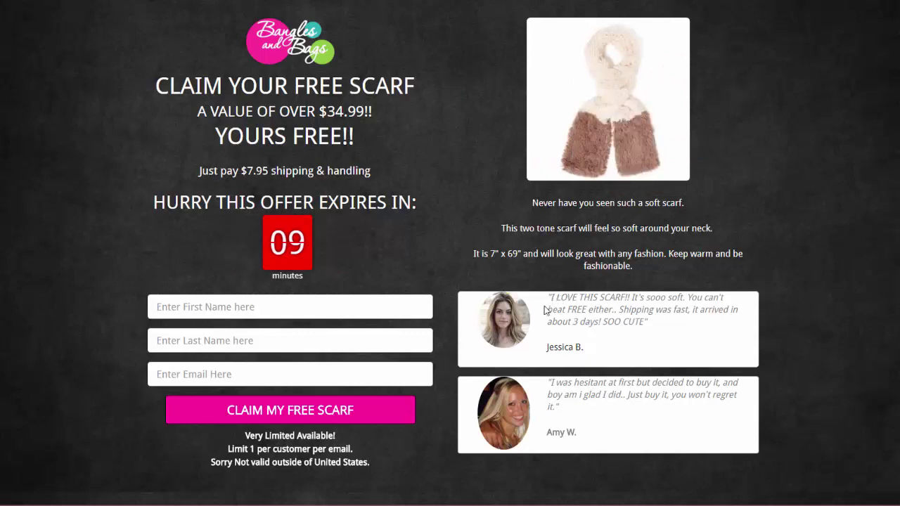
left_click_drag(552, 309, 592, 321)
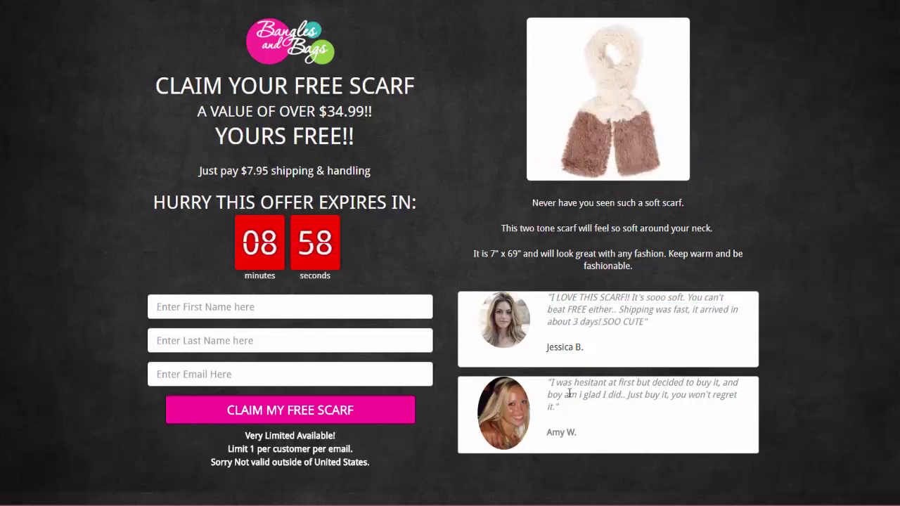
left_click_drag(562, 383, 582, 410)
left_click(566, 417)
scroll(464, 425, "down", 1)
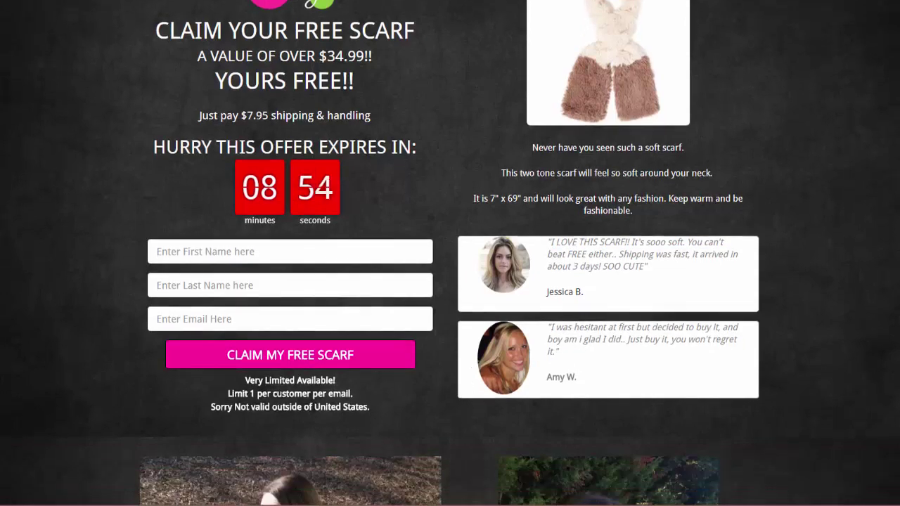
scroll(314, 409, "down", 5)
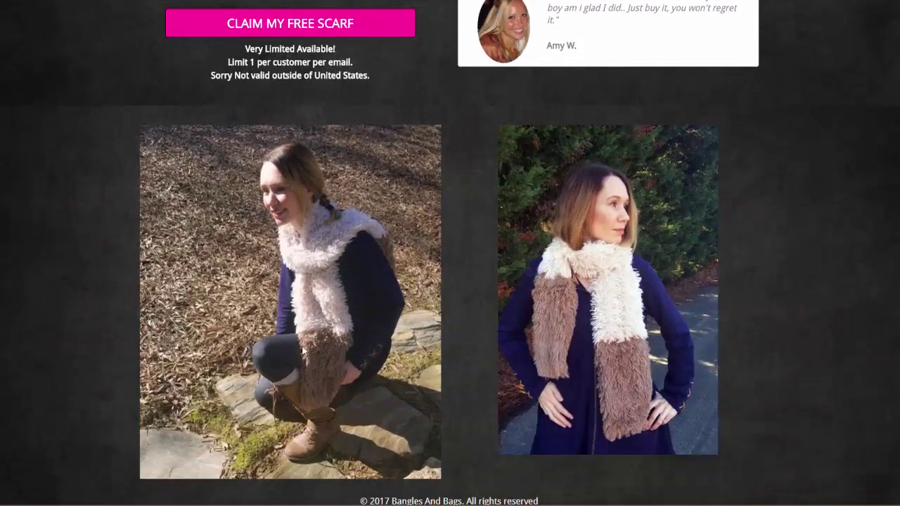
scroll(356, 323, "down", 1)
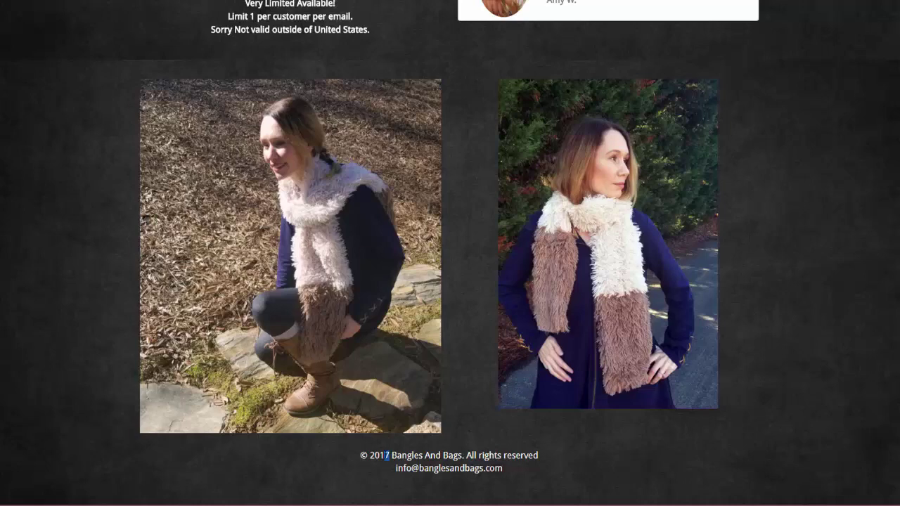
double_click(386, 456)
left_click(404, 484)
left_click_drag(237, 494, 423, 470)
scroll(392, 451, "up", 6)
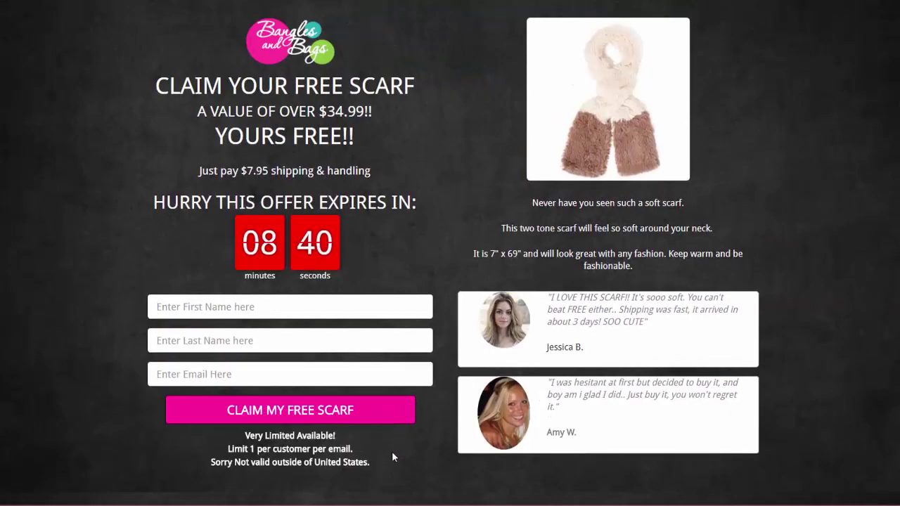
scroll(391, 457, "down", 2)
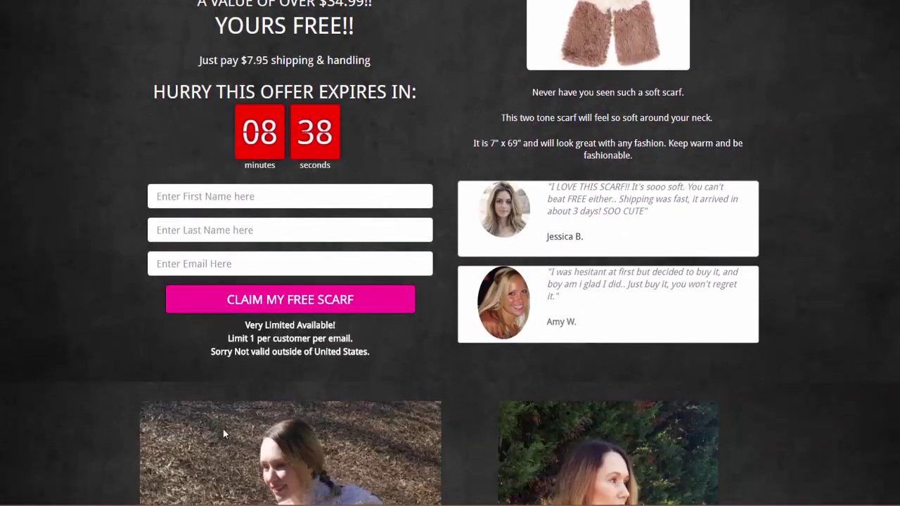
scroll(169, 387, "up", 2)
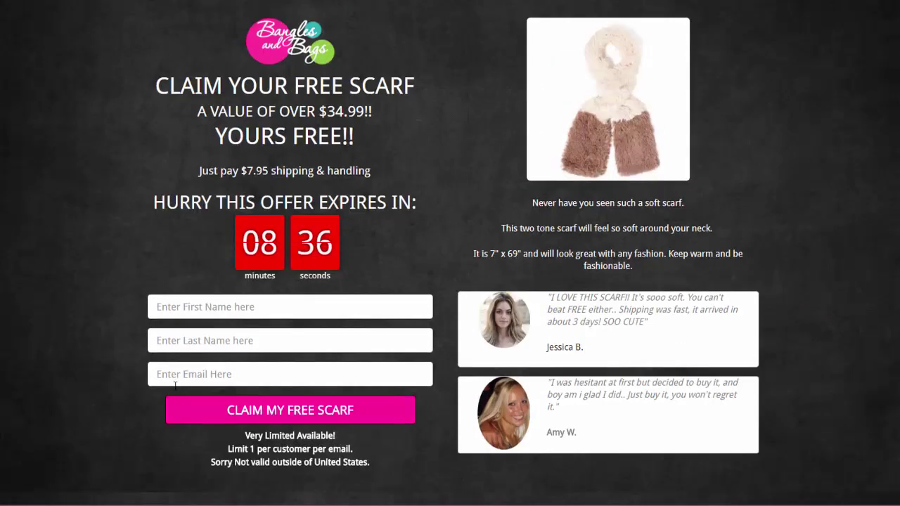
scroll(179, 378, "down", 1)
scroll(181, 377, "up", 1)
Enter a first name, last name and autofilled e-mail, then claim the free scarf
left_click(209, 307)
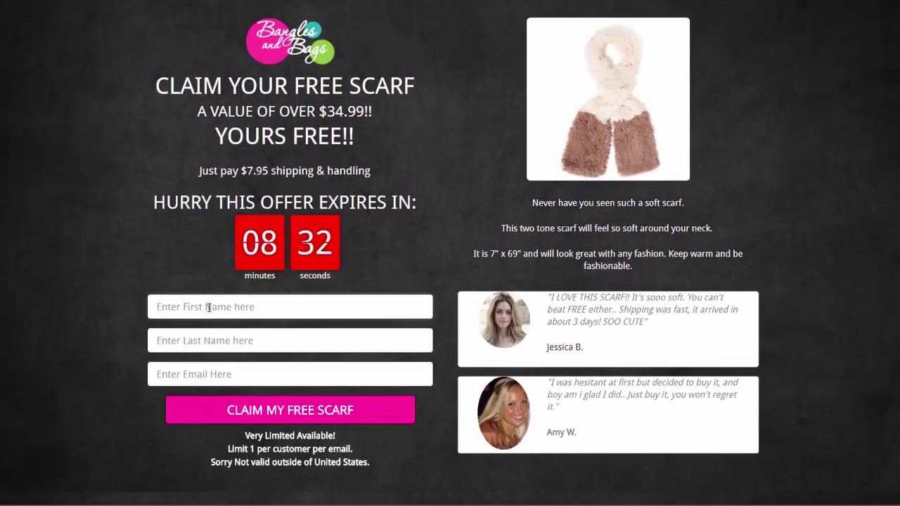
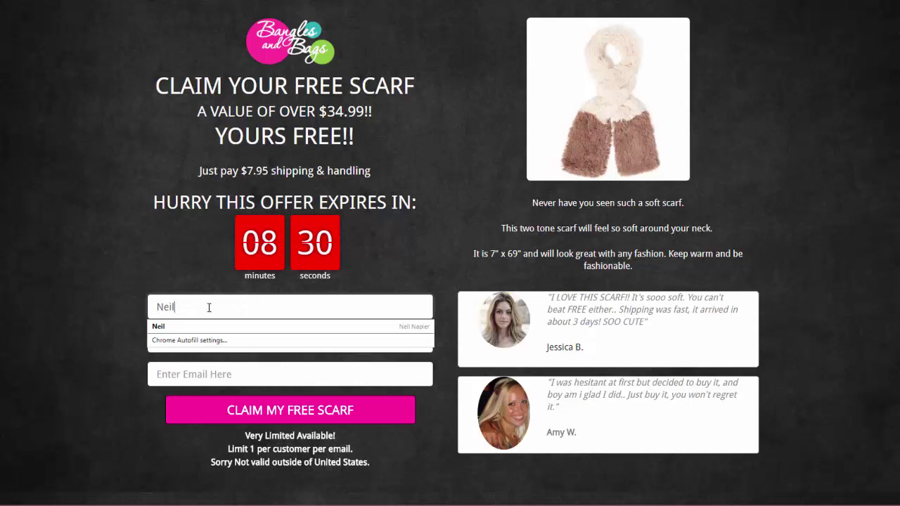
key("Tab")
key("Tab")
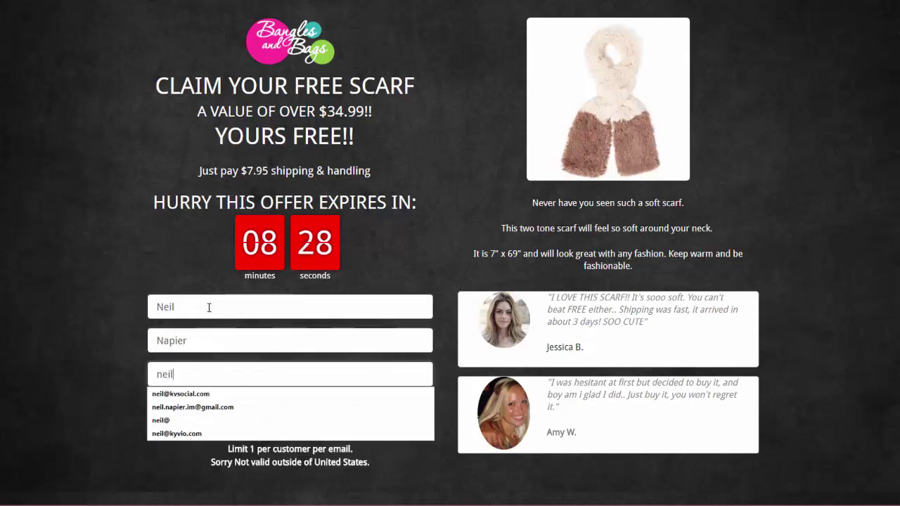
key("Down")
key("Down")
key("Down")
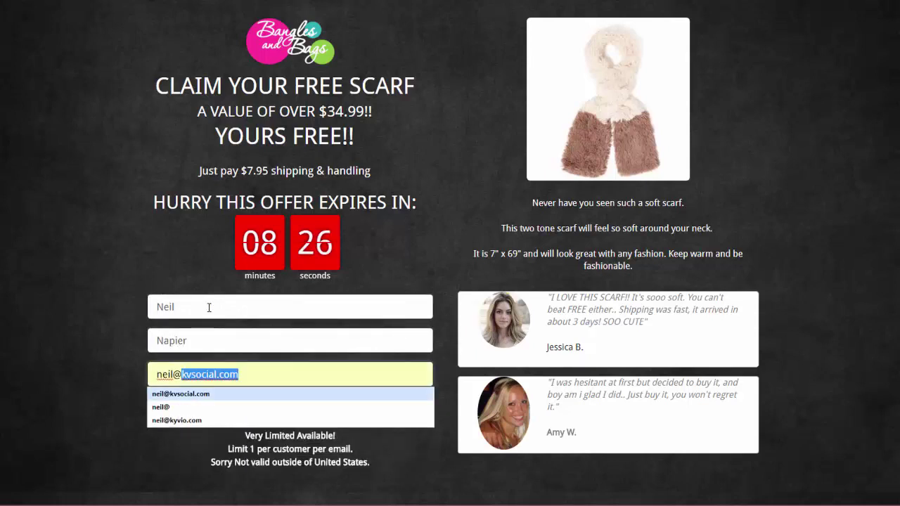
key("Return")
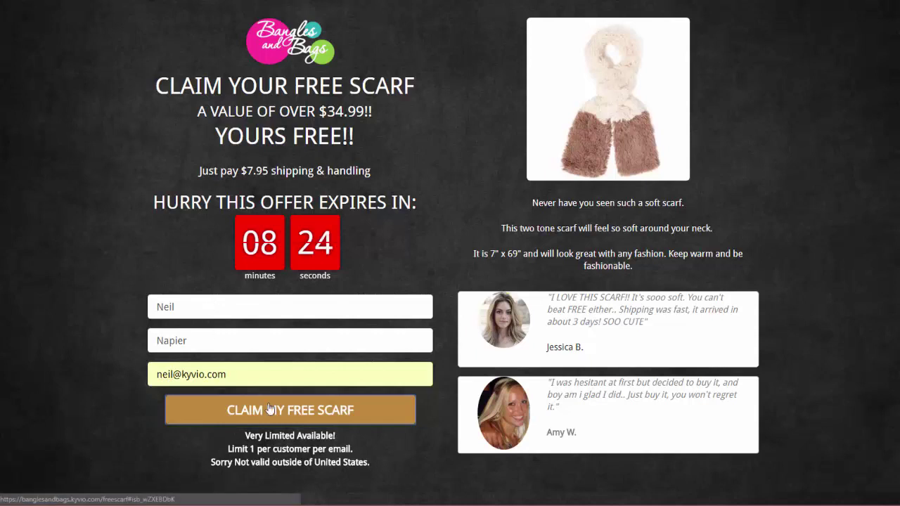
left_click(272, 413)
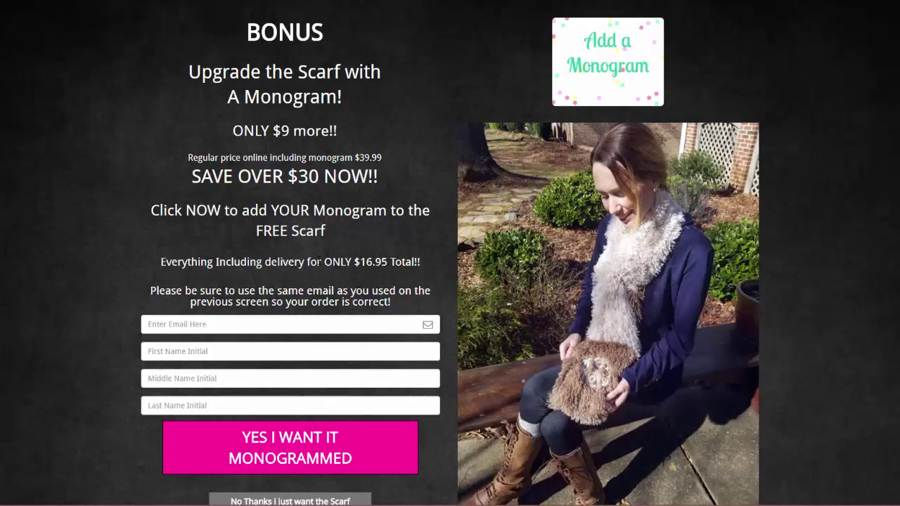
left_click_drag(304, 261, 395, 262)
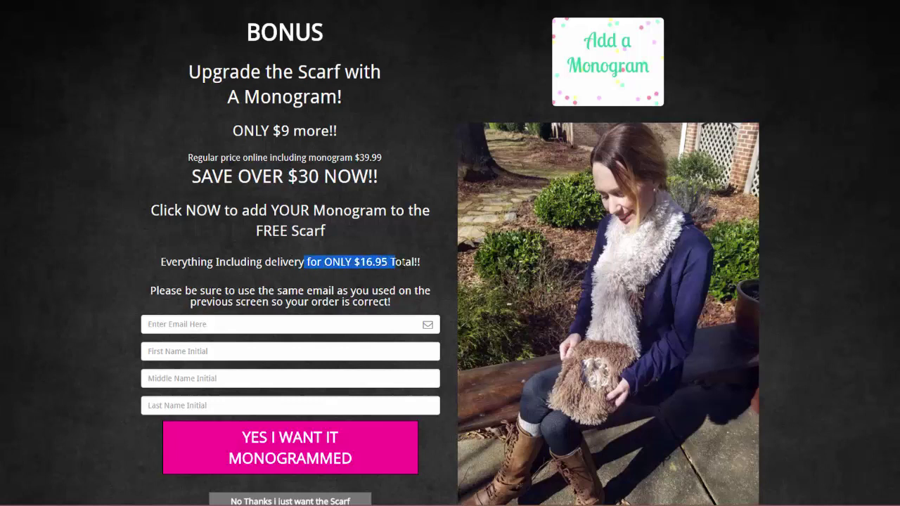
left_click(406, 262)
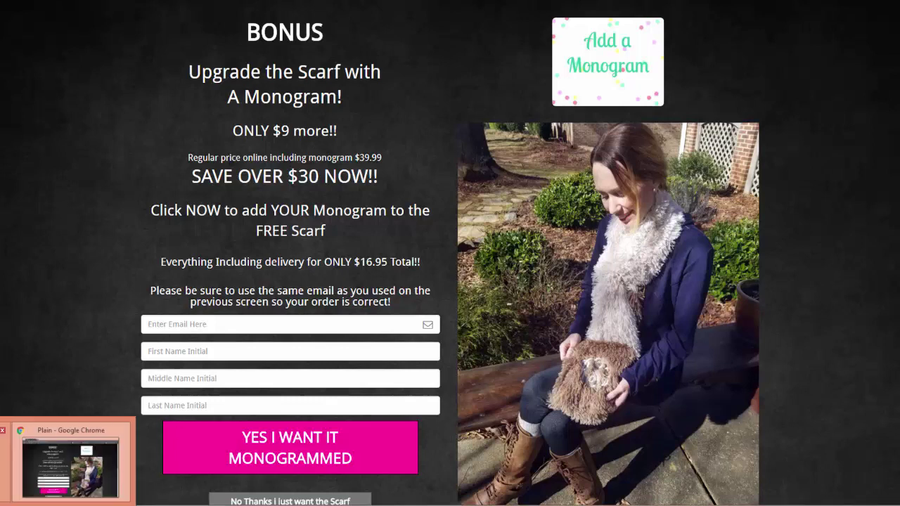
left_click(63, 460)
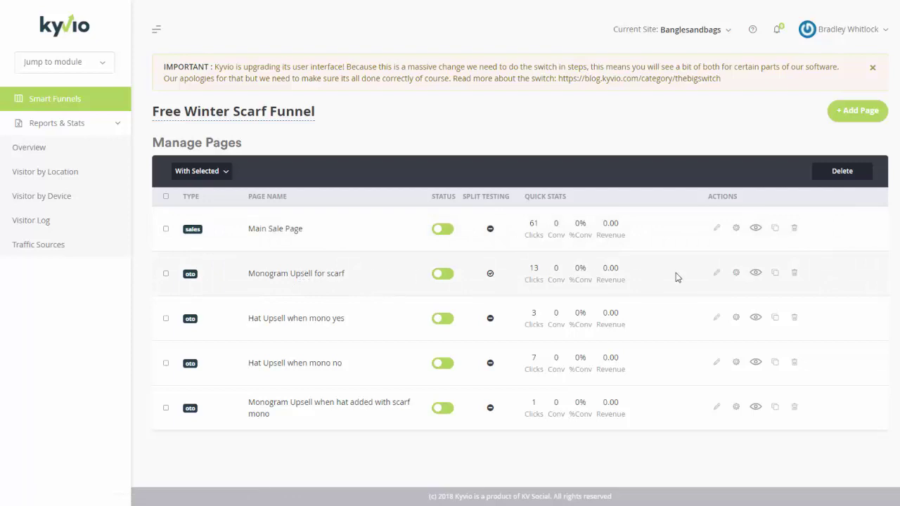
Open the Monogram Upsell for scarf page live, scroll it, and return to Kyvio
left_click(754, 274)
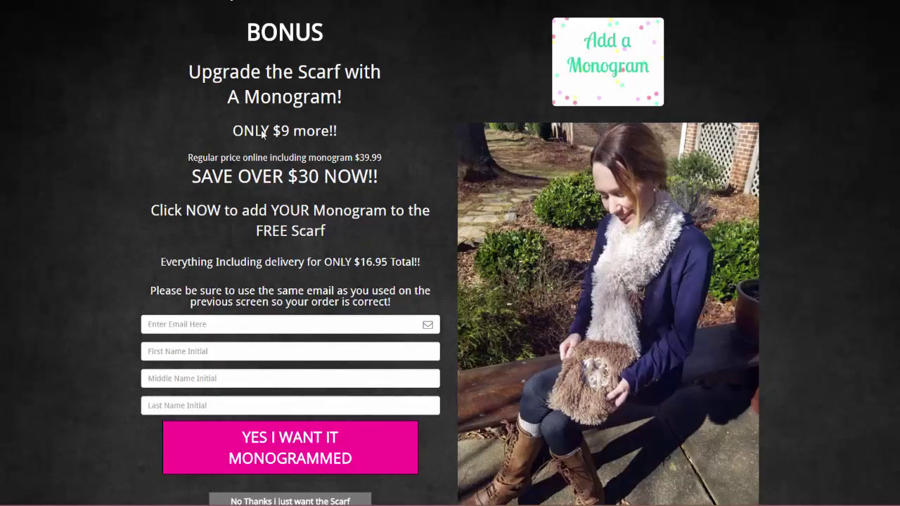
scroll(272, 260, "down", 3)
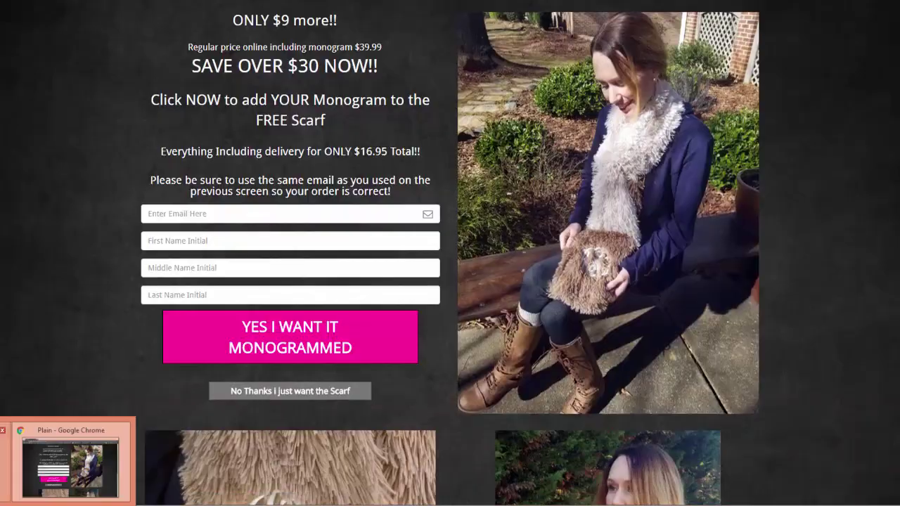
left_click(69, 464)
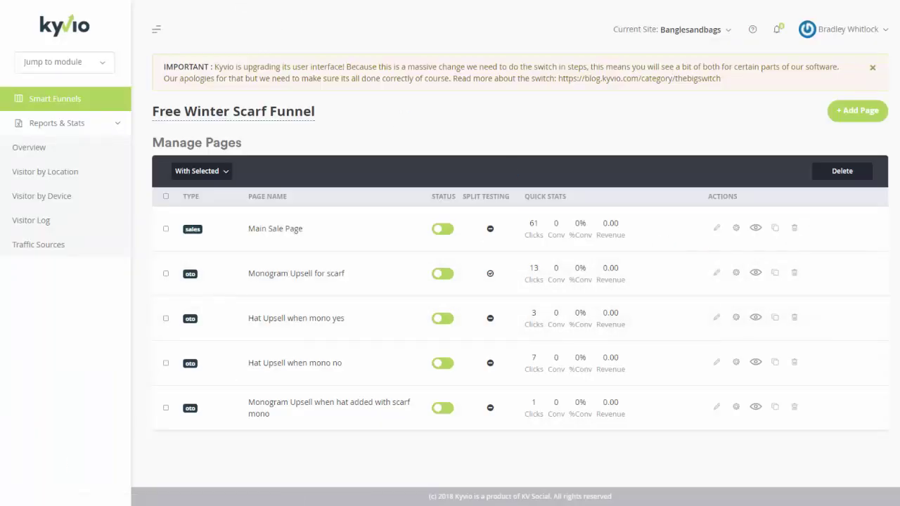
In the Monogram Upsell editor, review the YES button's action and the order form settings
left_click(716, 272)
scroll(288, 216, "down", 5)
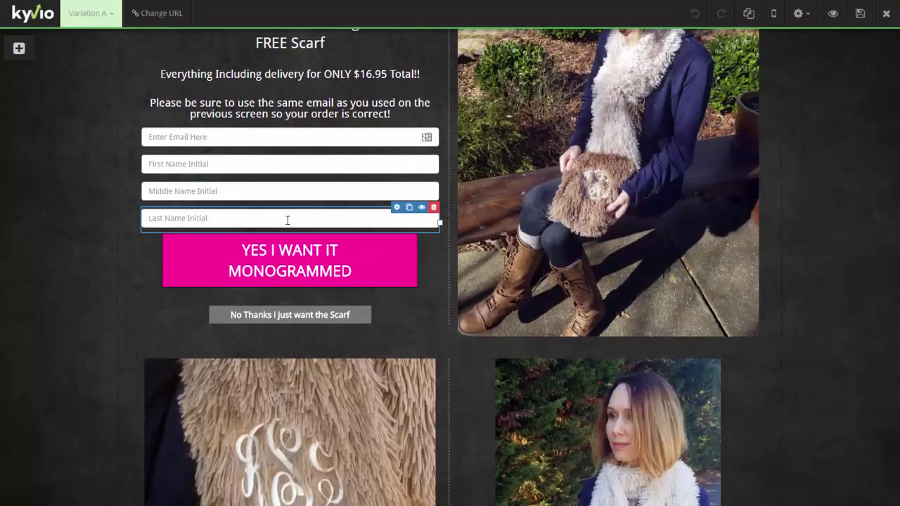
left_click(330, 239)
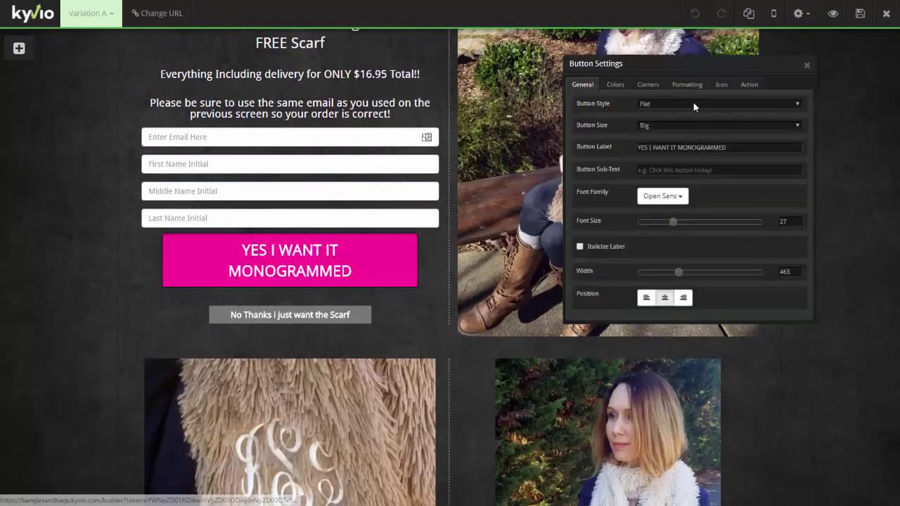
left_click(748, 84)
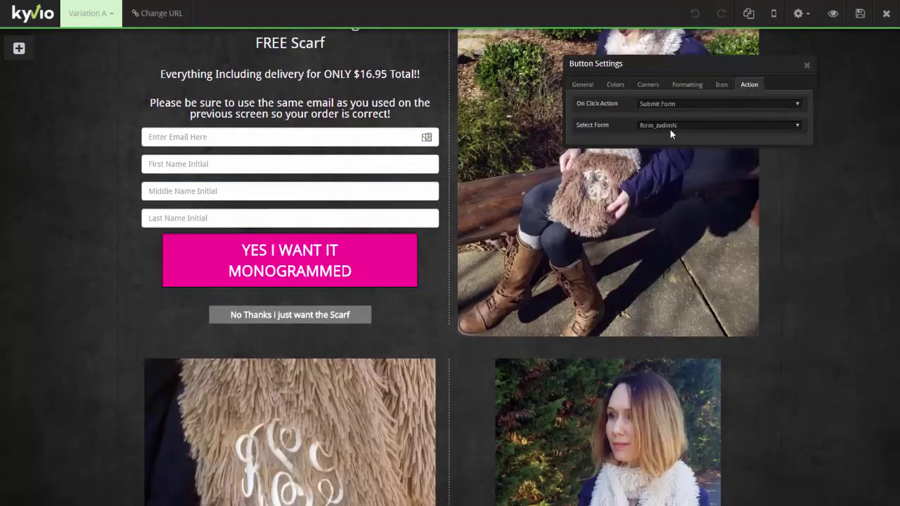
left_click(806, 65)
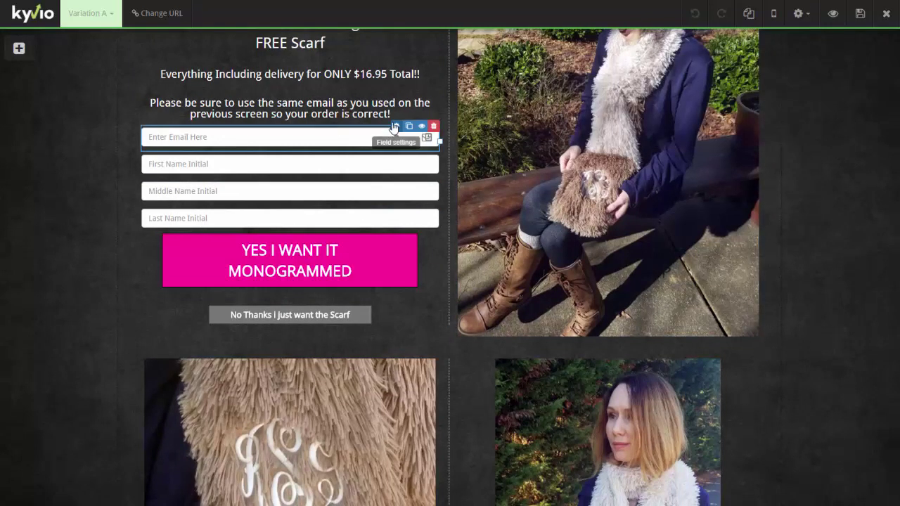
left_click(407, 121)
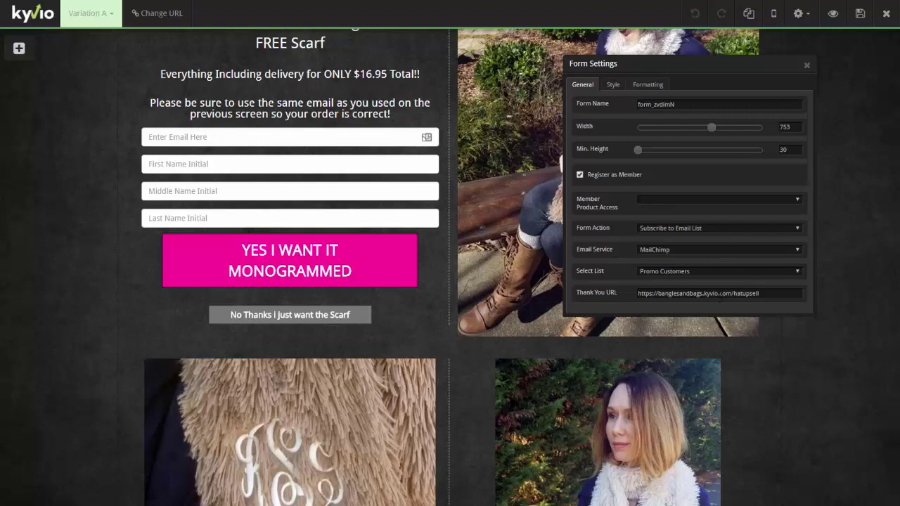
left_click(806, 66)
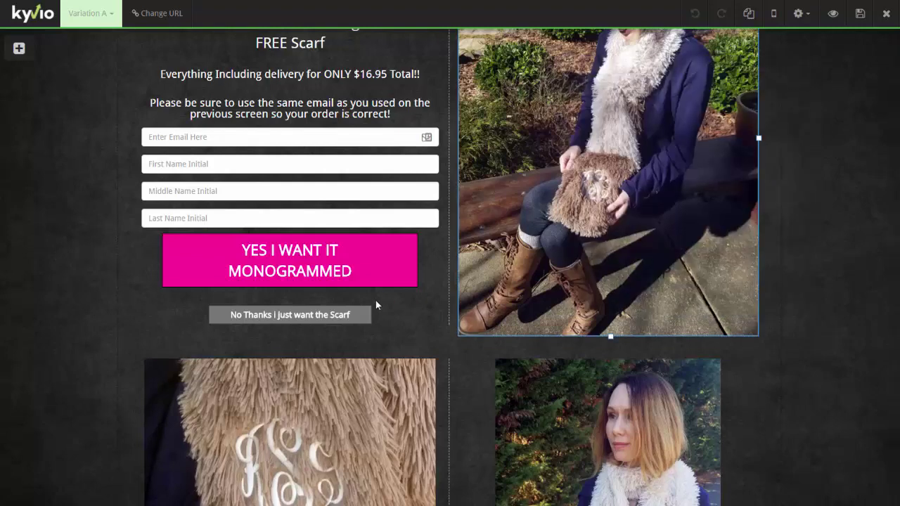
Check that the No Thanks button redirects to banglesandbags.kyvio.com/hatupsell-2
left_click(286, 306)
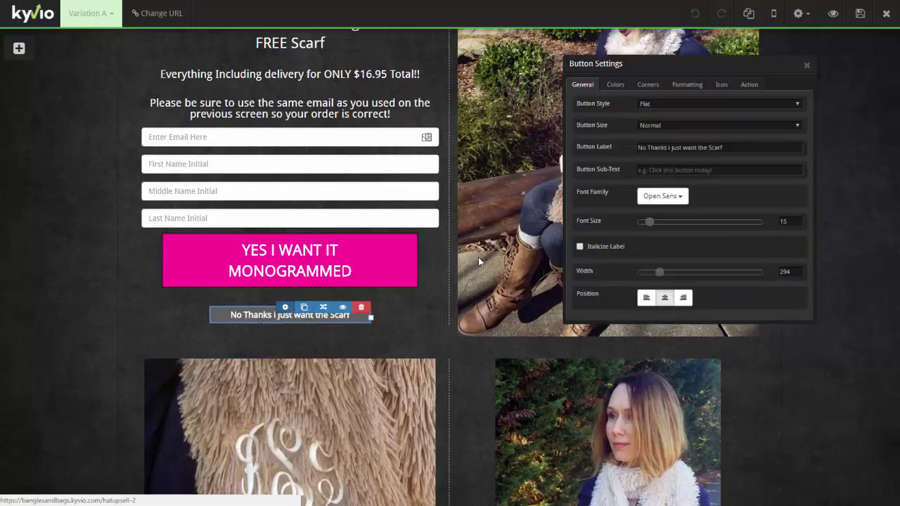
left_click(750, 85)
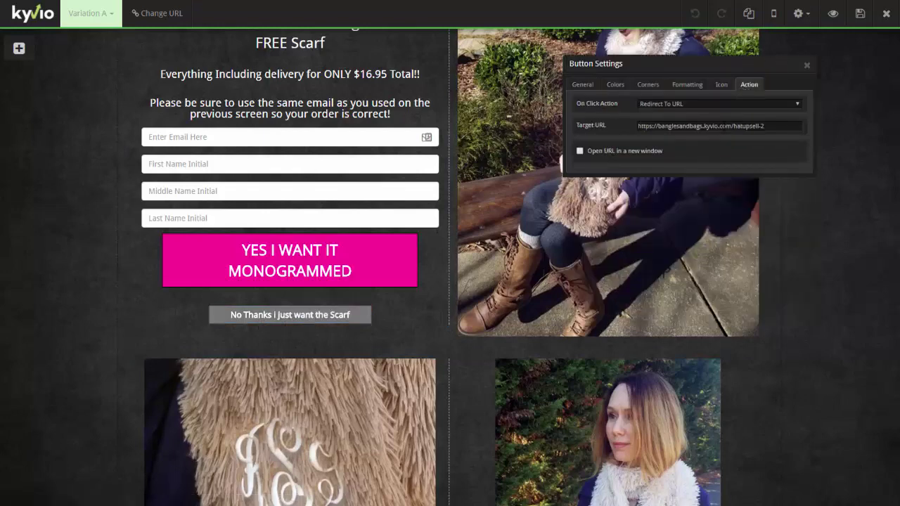
left_click(731, 126)
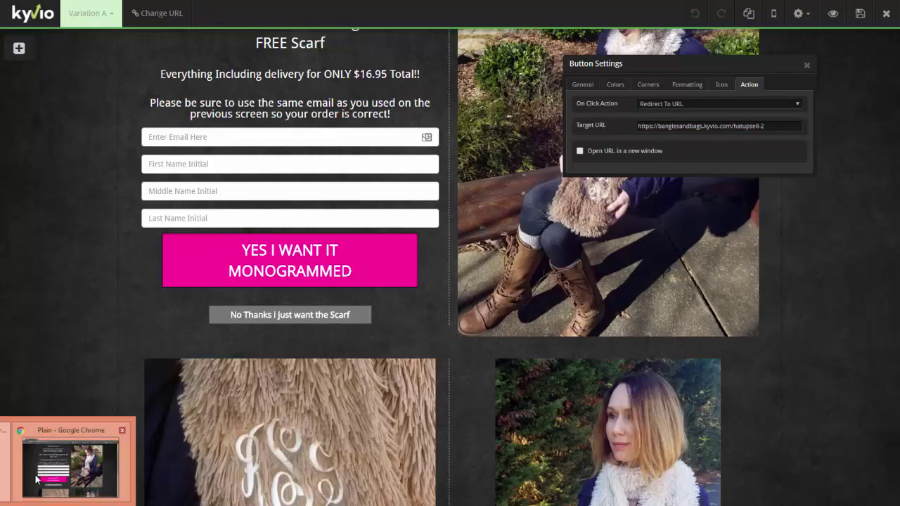
In the live preview, choose 'No Thanks I just want the Scarf' to reach the hat offer
left_click(37, 480)
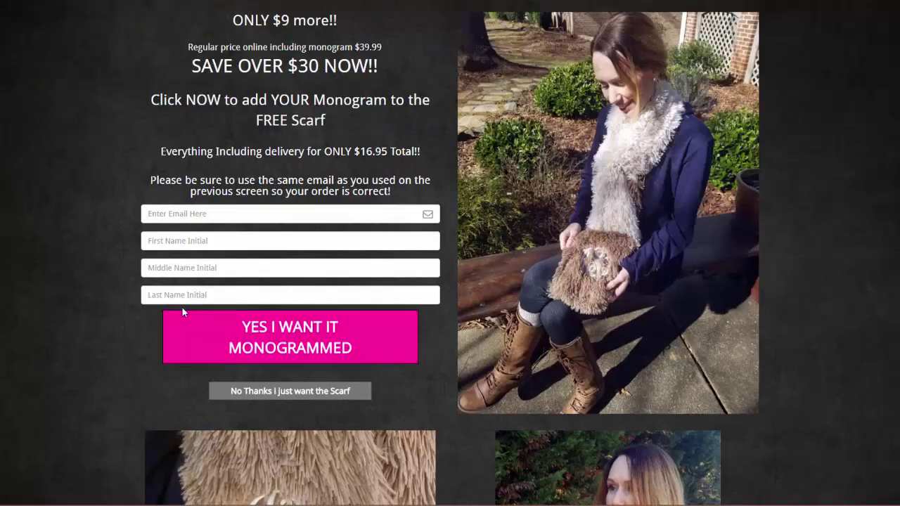
left_click(279, 397)
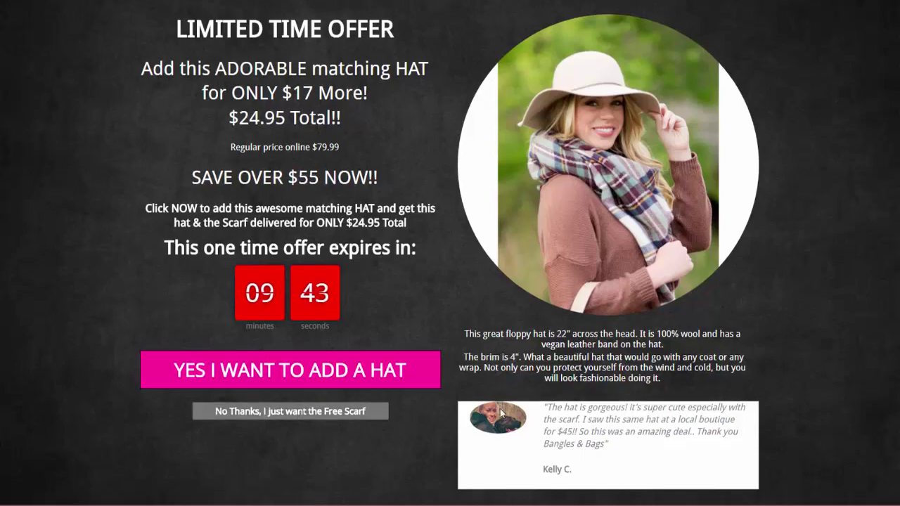
Scroll through the hat upsell page and highlight its footer copyright line
scroll(464, 415, "down", 5)
scroll(474, 415, "up", 5)
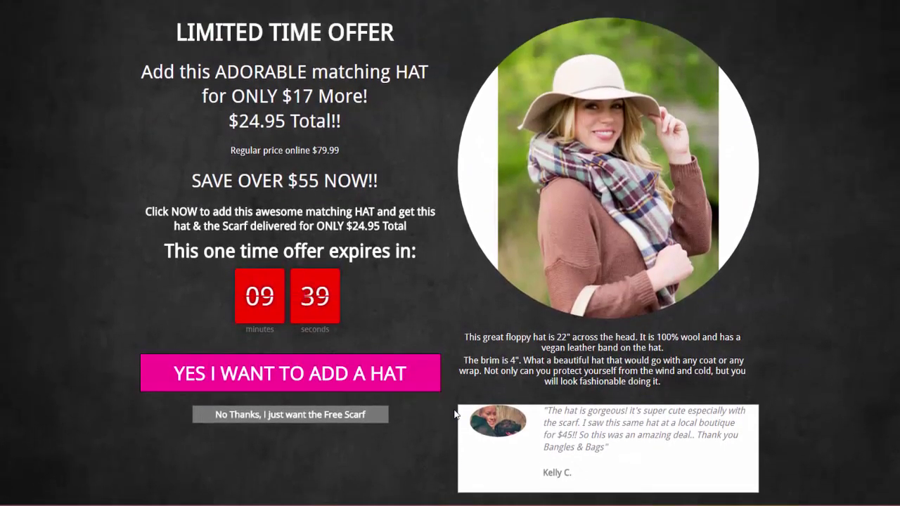
scroll(446, 411, "down", 5)
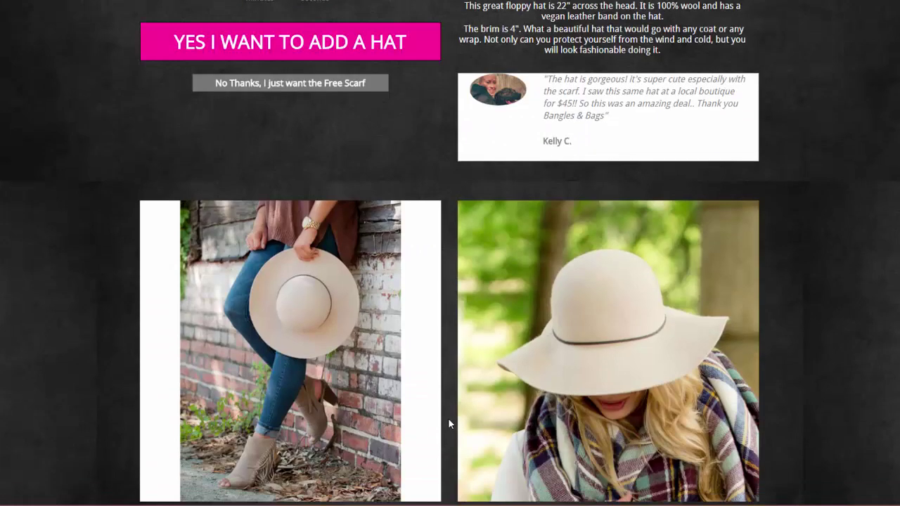
scroll(448, 415, "up", 2)
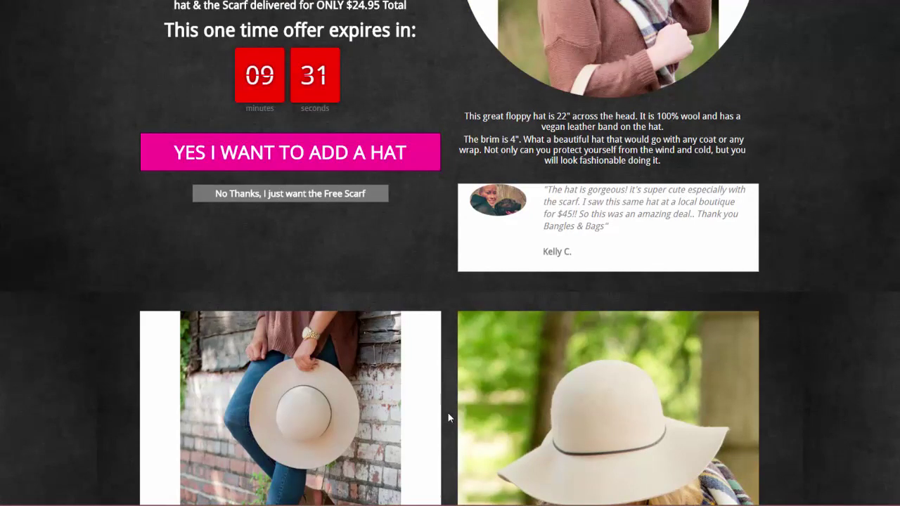
scroll(448, 414, "down", 3)
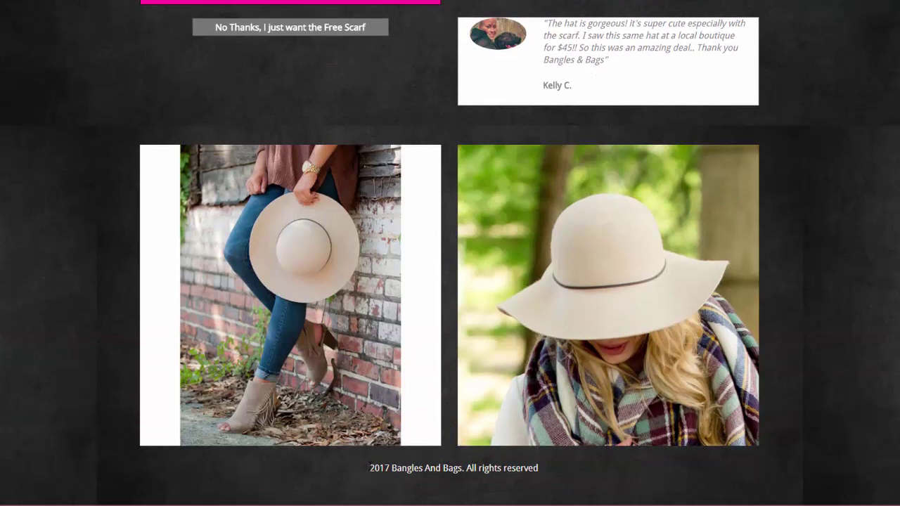
left_click_drag(369, 468, 546, 483)
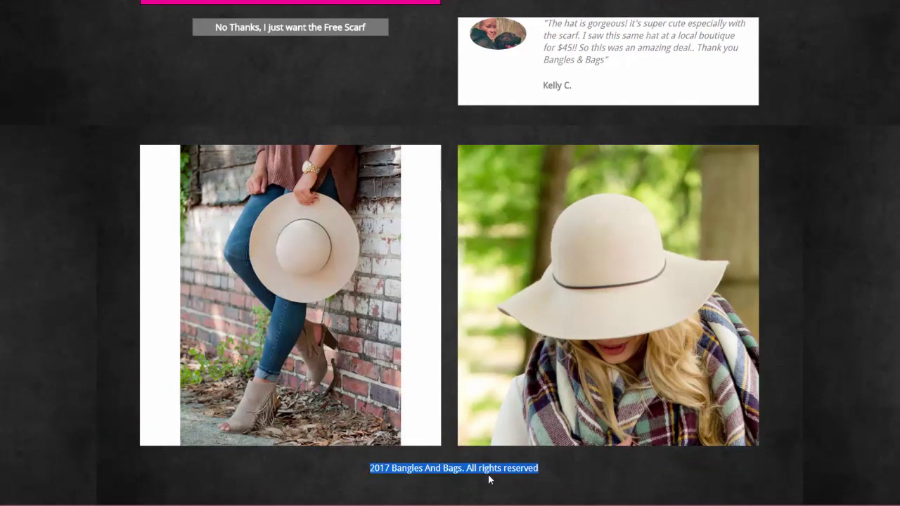
scroll(490, 480, "up", 4)
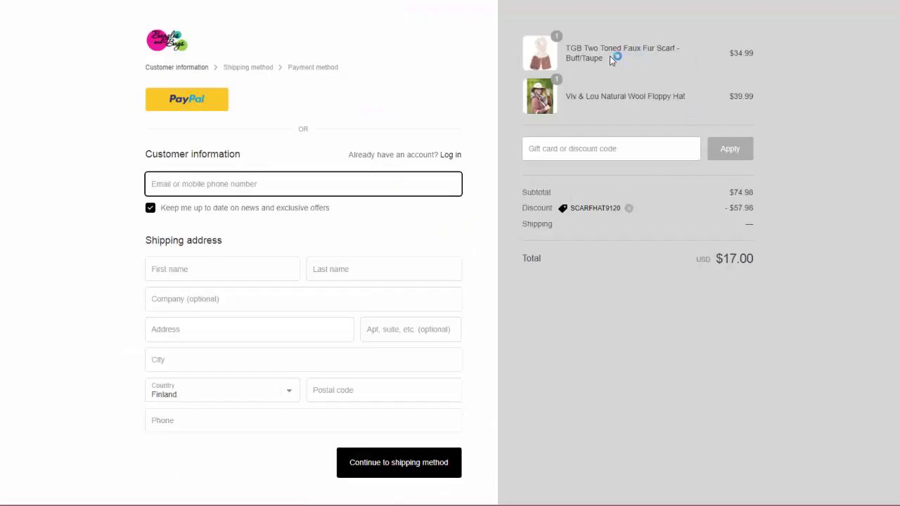
Inspect the checkout's hat product name and scarf price in the order summary
left_click_drag(595, 96, 725, 97)
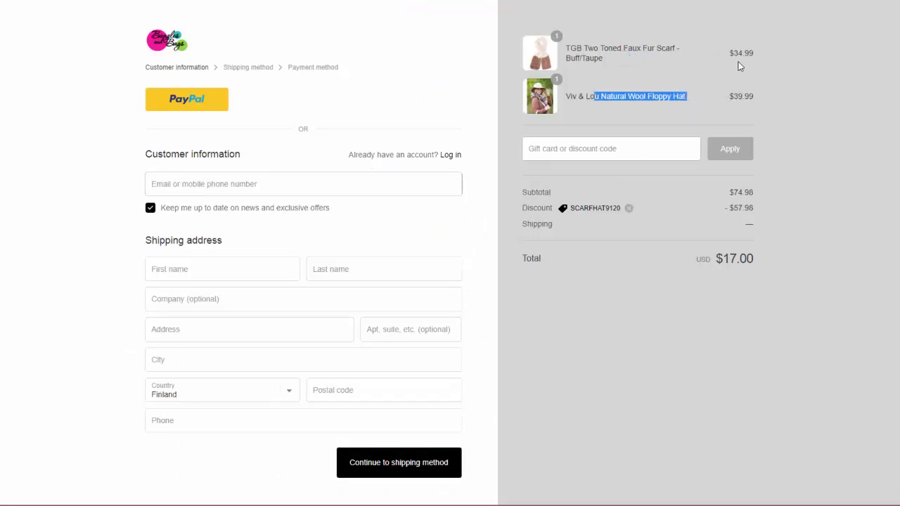
left_click_drag(739, 66, 743, 66)
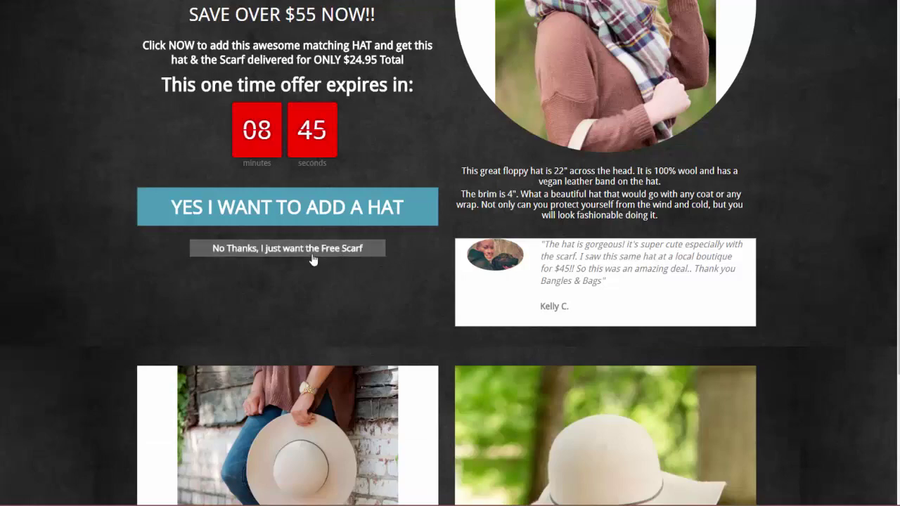
Decline the hat for a $0.00 scarf-only checkout, then return to the Kyvio funnel
left_click(311, 251)
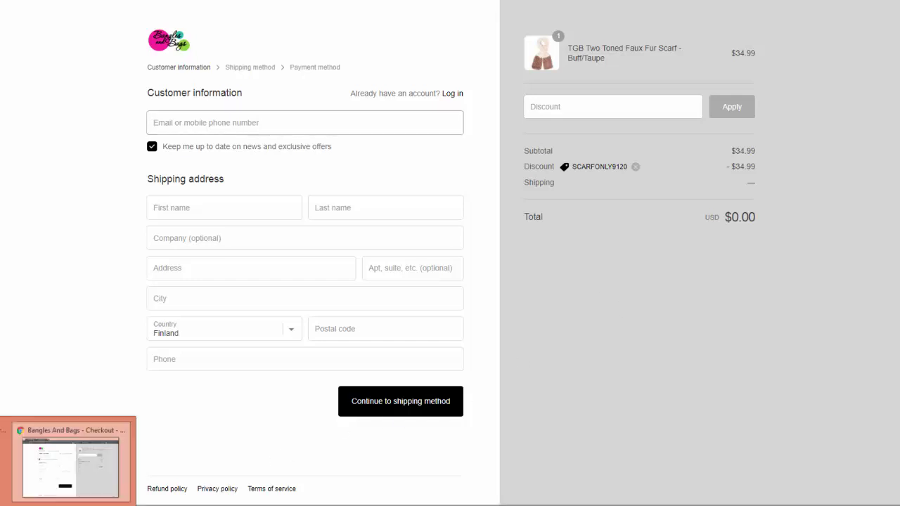
left_click(70, 464)
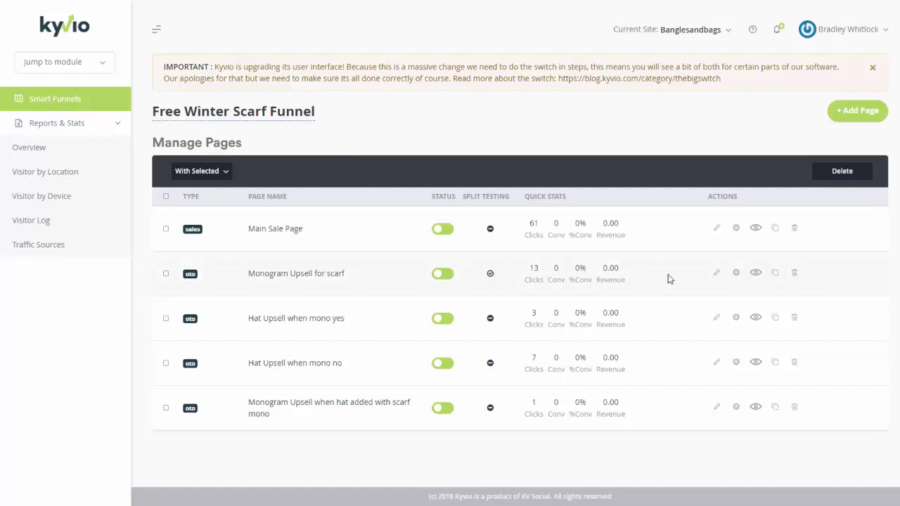
Review the Monogram Upsell's split-test variations, then search the Start screen for 'nte'
left_click(735, 273)
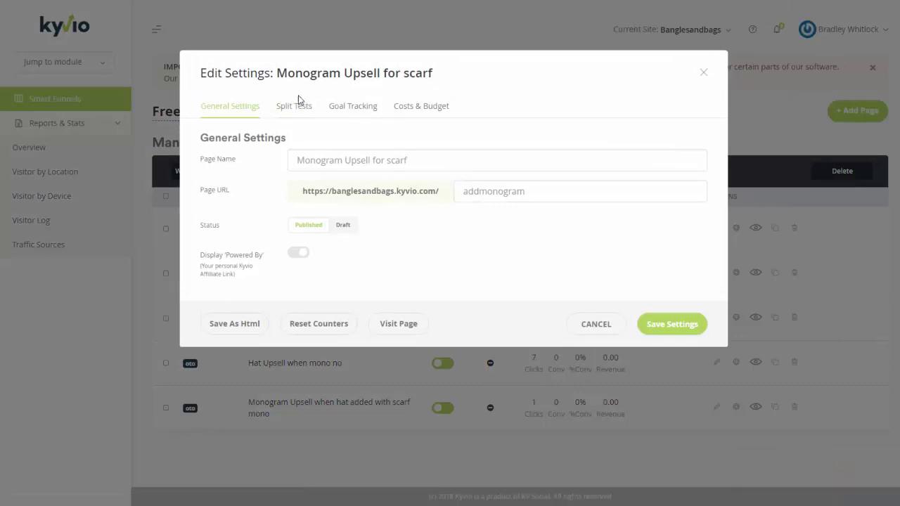
left_click(301, 118)
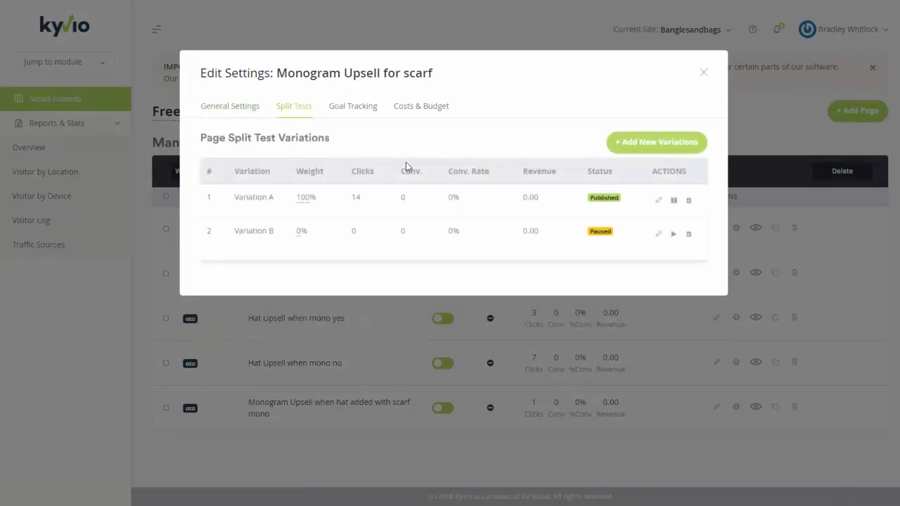
left_click(704, 73)
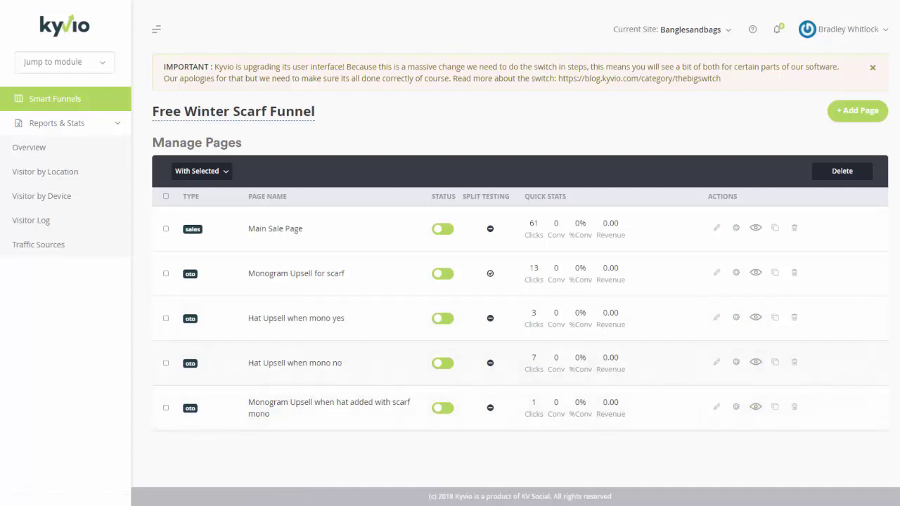
key("super")
type("nte")
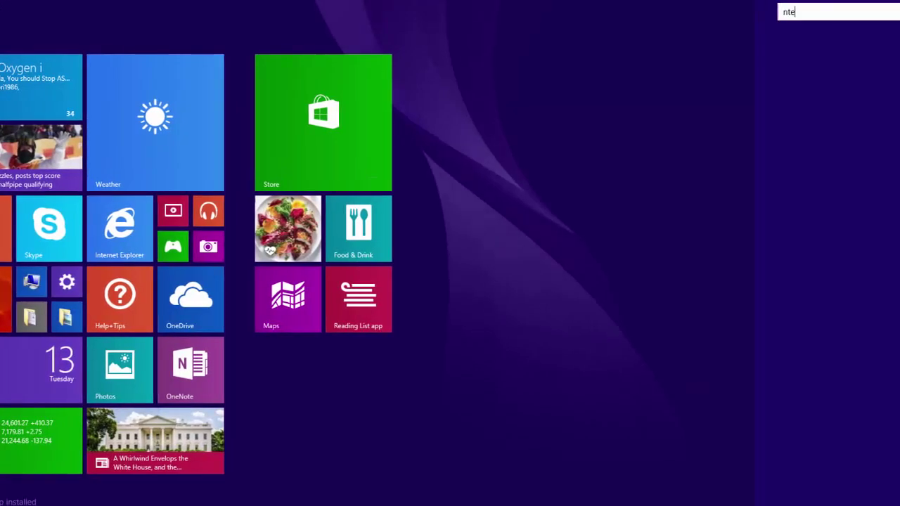
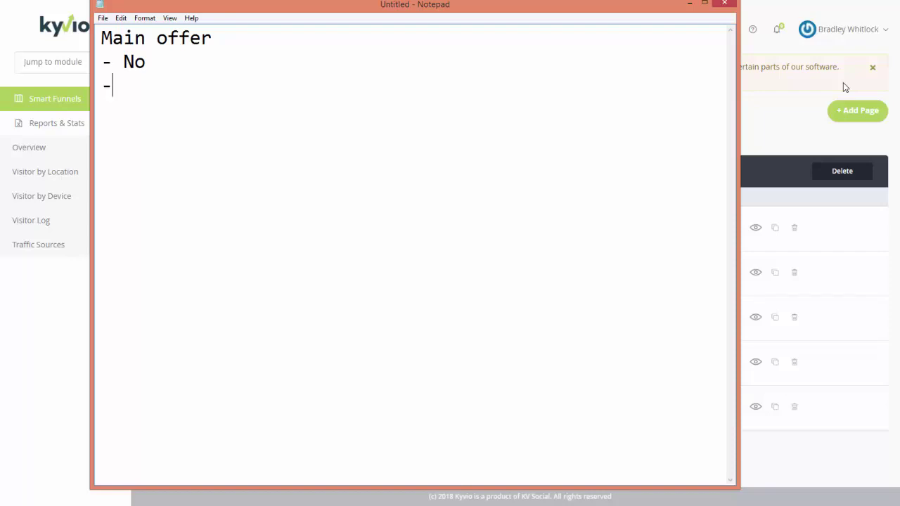
Remove the '- No' line and start a '-' branch, checking the funnel pages beside the notes
key("Up")
key("BackSpace")
key("BackSpace")
key("BackSpace")
key("BackSpace")
key("Delete")
type("-")
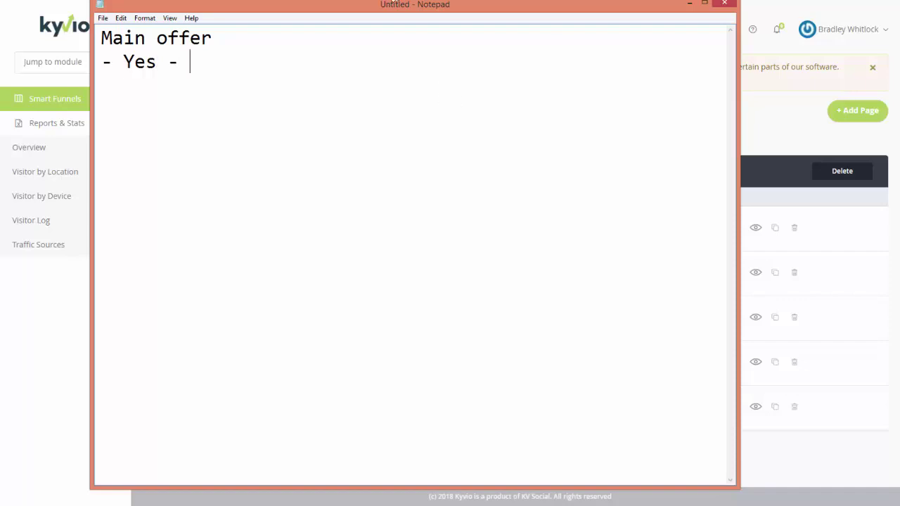
left_click_drag(394, 2, 417, 375)
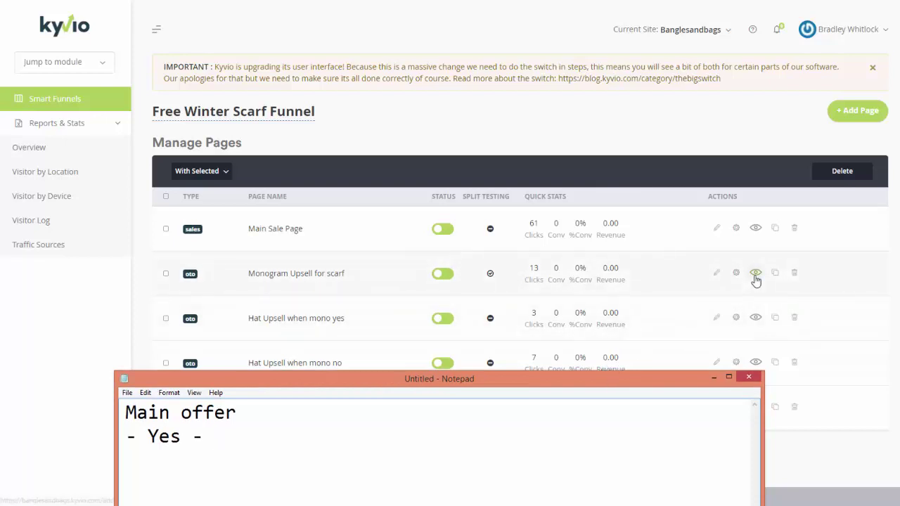
left_click_drag(473, 382, 665, 362)
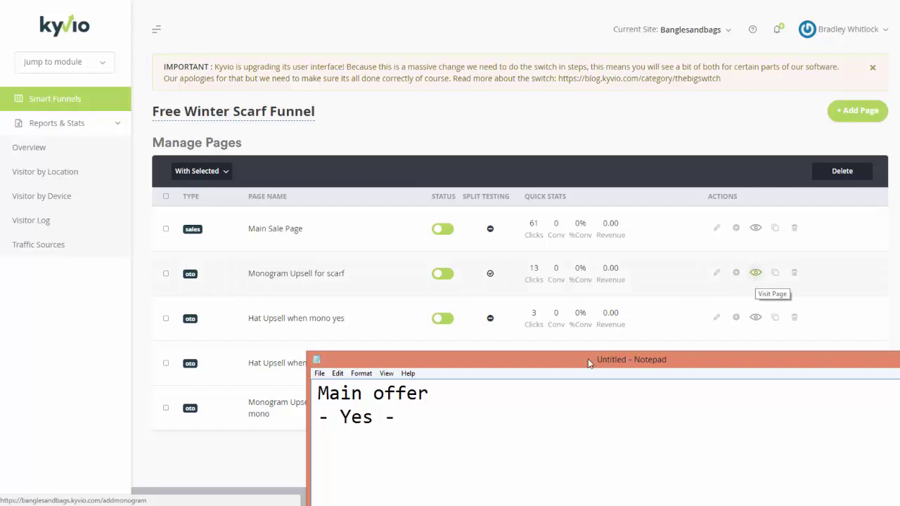
left_click_drag(516, 359, 391, 2)
Type 'add monogram - no' with an indented 'yes' lined up beneath it
type("add")
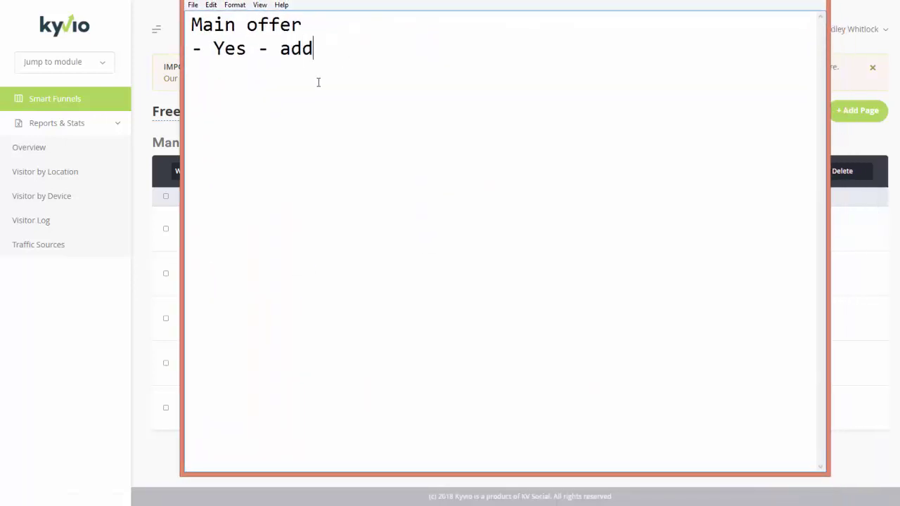
type(" monogram - no")
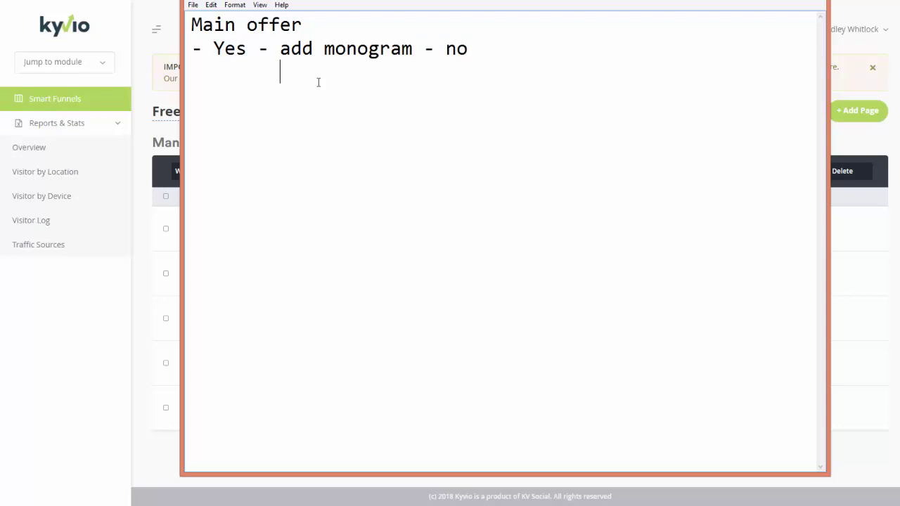
key("Tab")
key("Tab")
type("yes")
key("Left")
key("Left")
key("End")
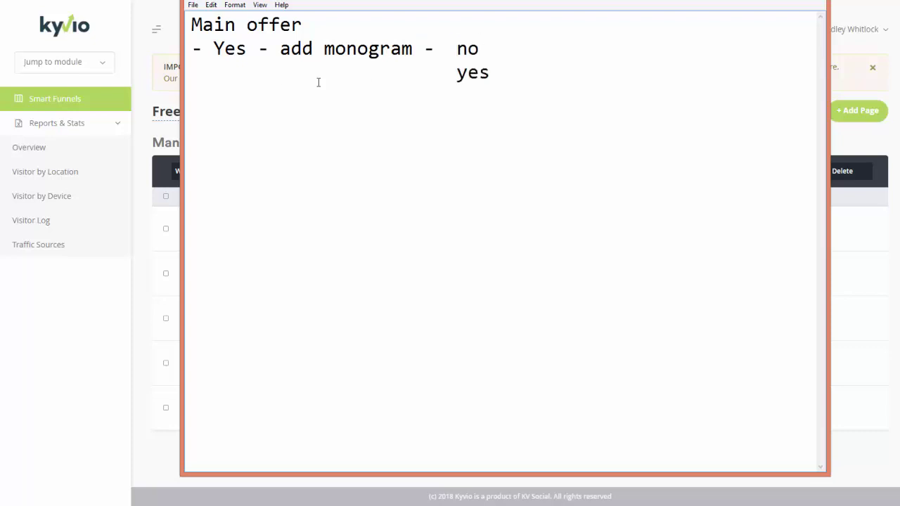
key("alt+Tab")
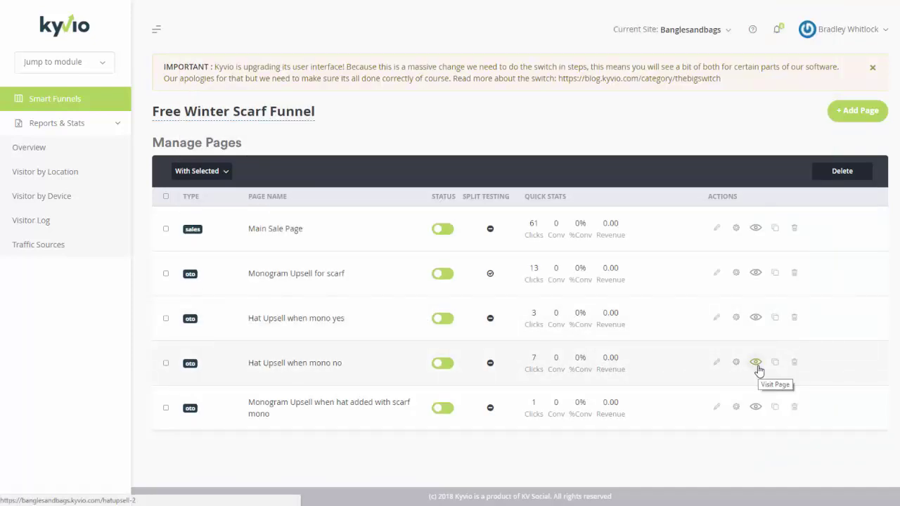
key("alt+Tab")
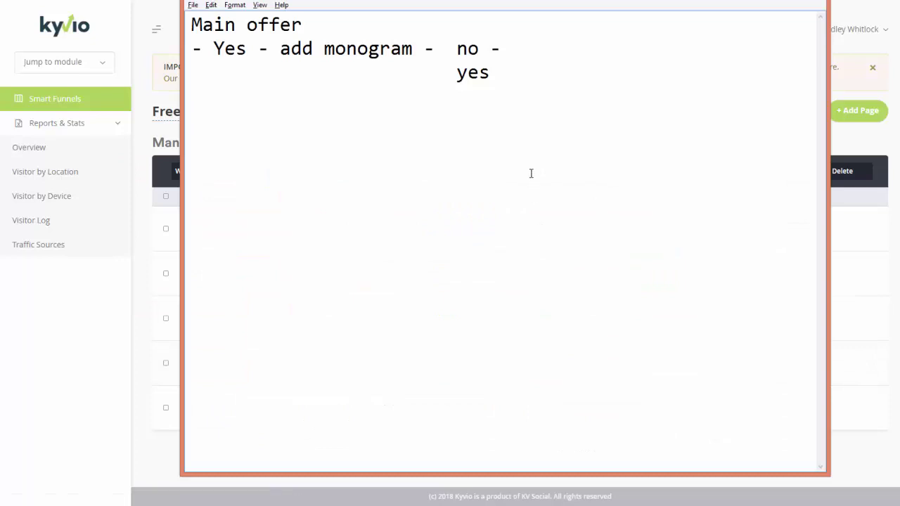
Add 'hatupsell2 - no -> shopify' and indent a new line under no
type("hatupsell 2")
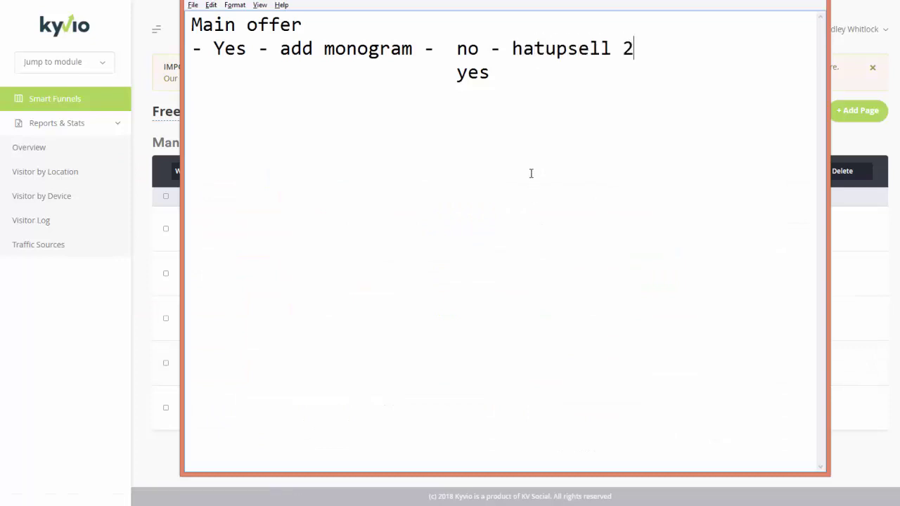
key("BackSpace")
key("Right")
type("- no -")
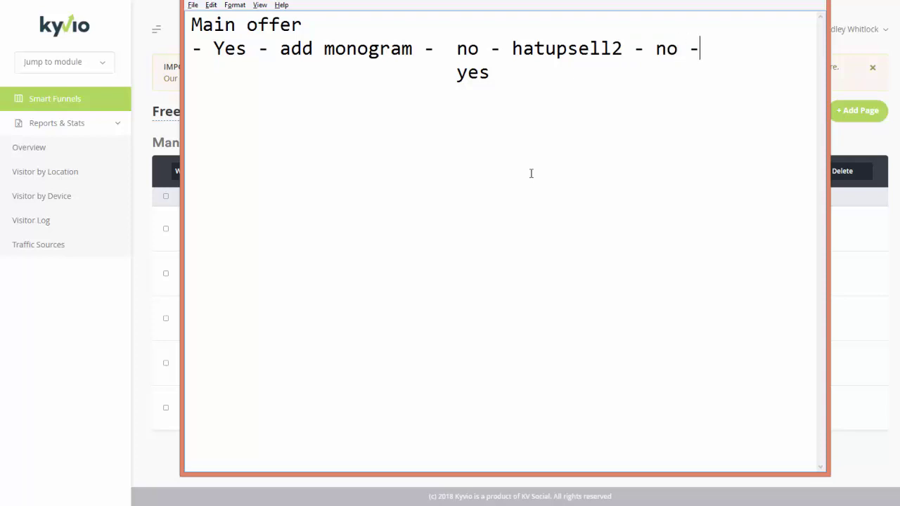
type("> shopofy")
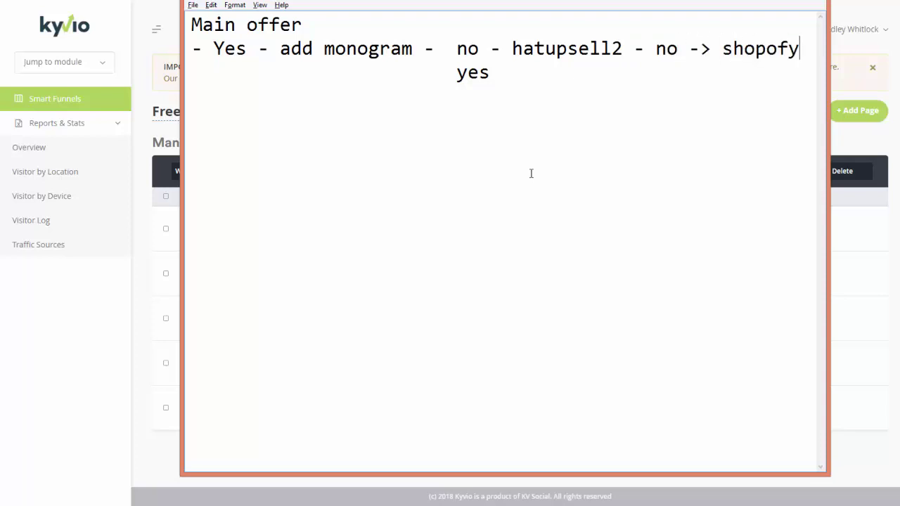
key("BackSpace")
key("BackSpace")
key("BackSpace")
type("ify")
key("Return")
key("Tab")
key("Tab")
key("Tab")
key("Tab")
key("Tab")
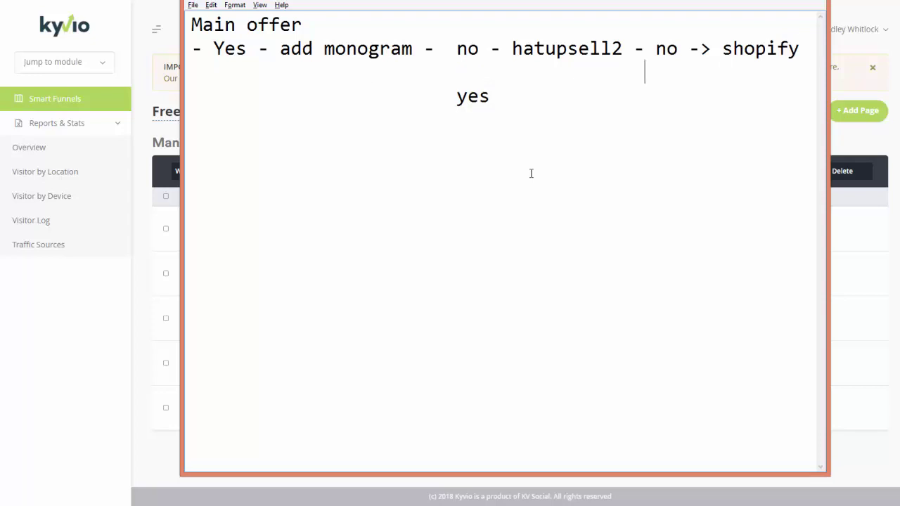
key("Up")
key("Tab")
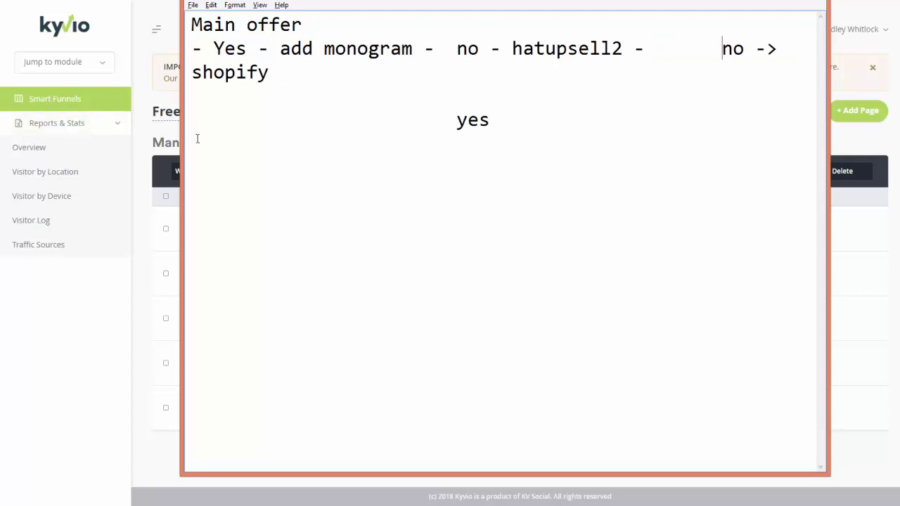
left_click_drag(181, 134, 18, 134)
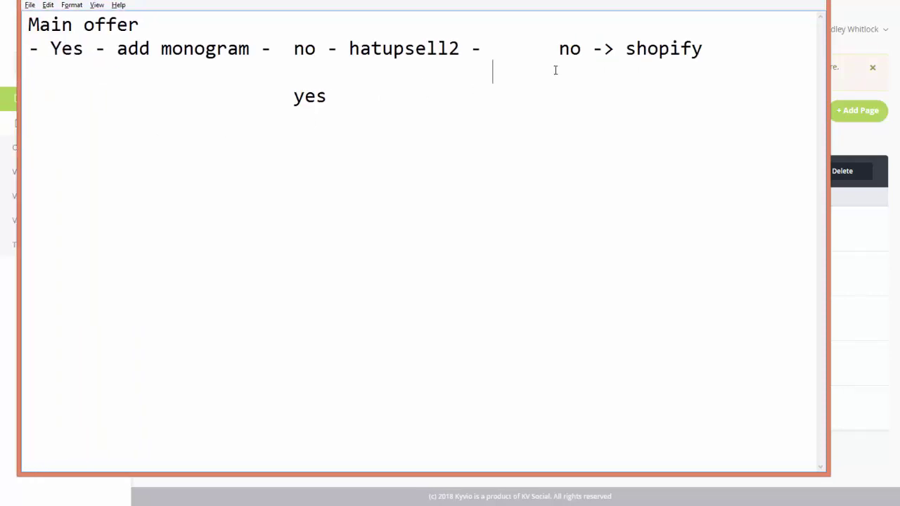
Add 'yes -> monogram everything -> shopify' and widen the notes window to unwrap the text
type("yes ->")
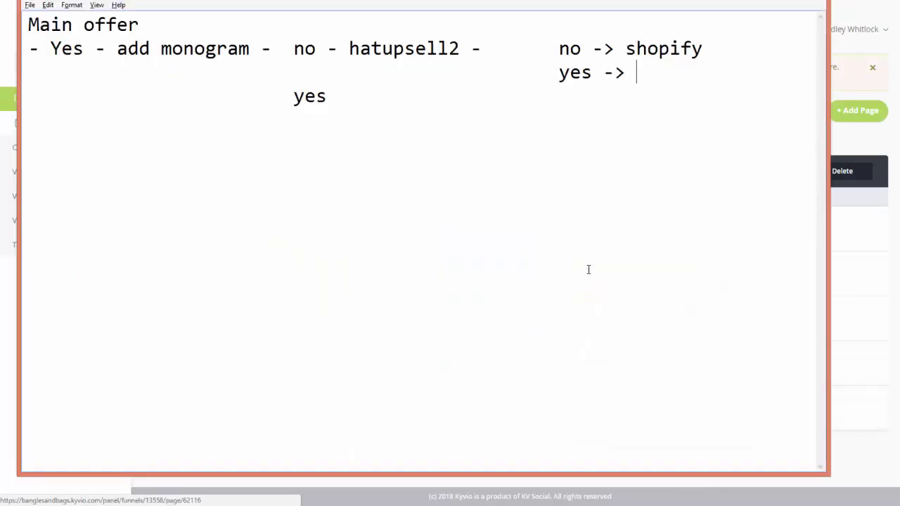
type("monog")
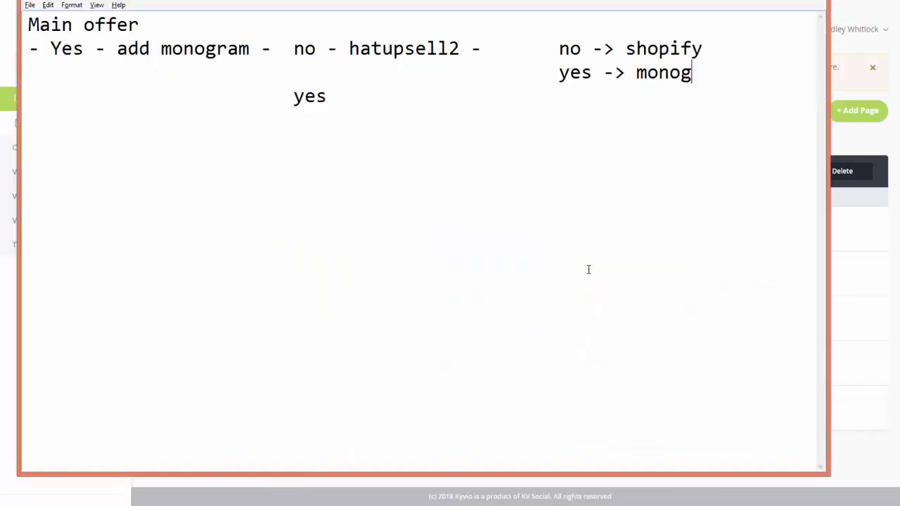
type("ram everything -> shopifyt")
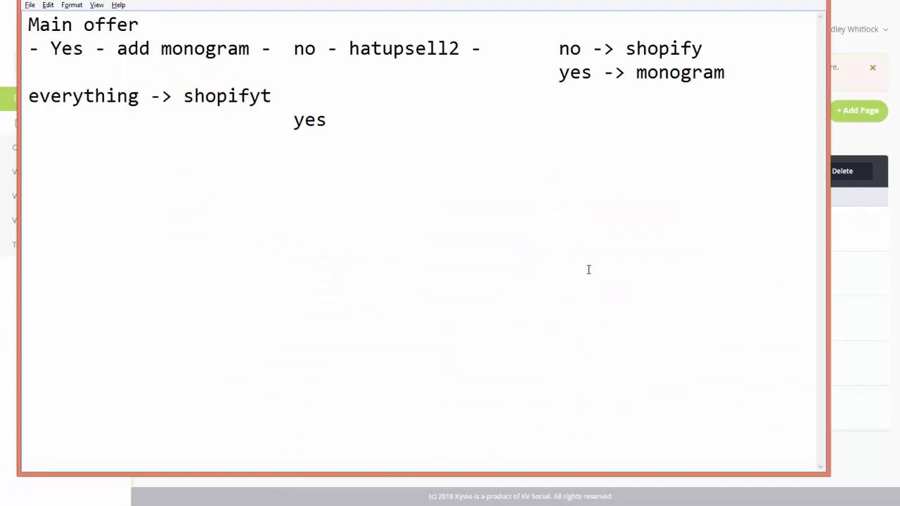
key("BackSpace")
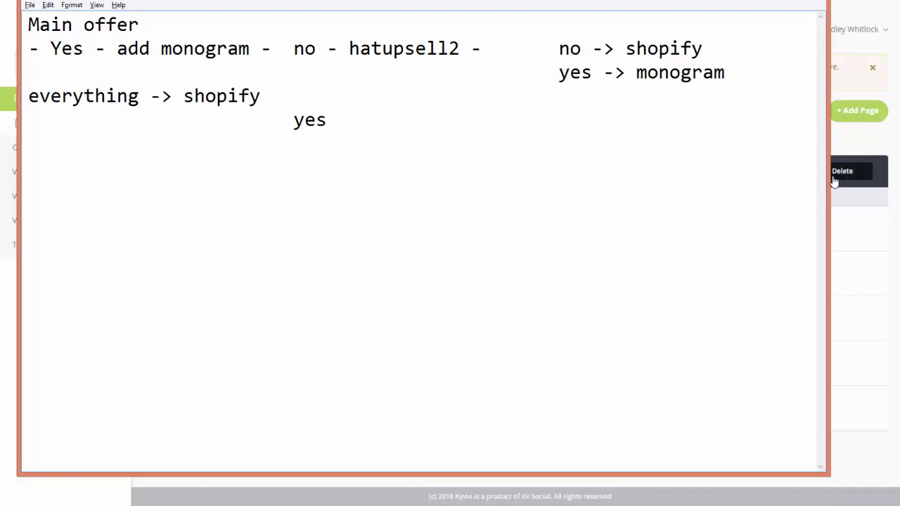
left_click_drag(830, 173, 898, 173)
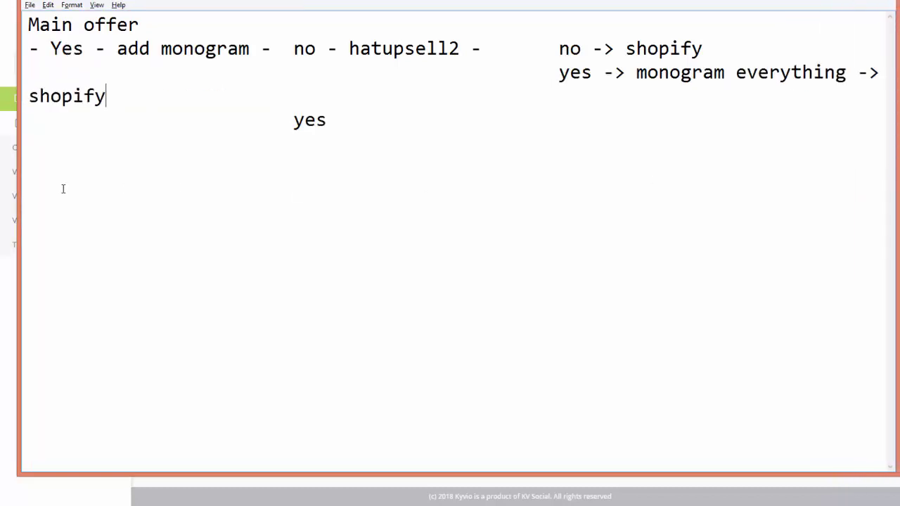
left_click_drag(17, 177, 3, 177)
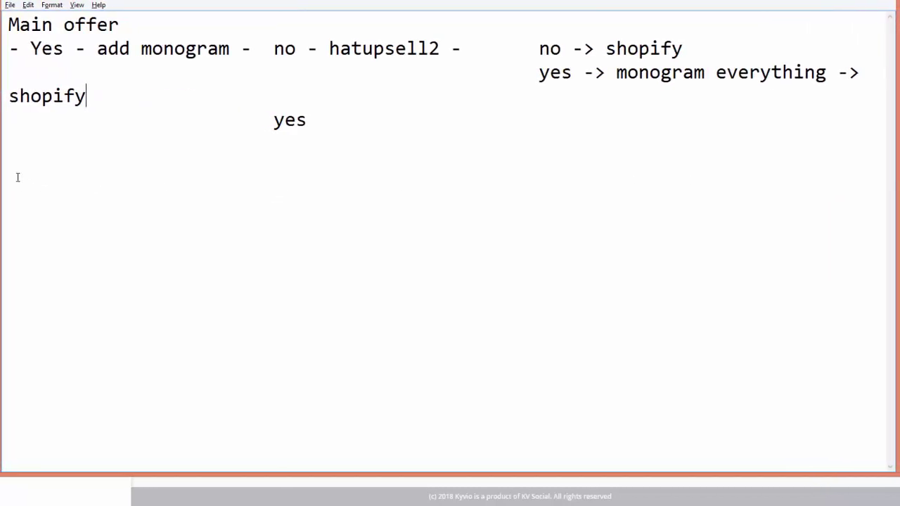
key("ctrl+a")
Set the notes' font size to 20
left_click(52, 5)
left_click(88, 30)
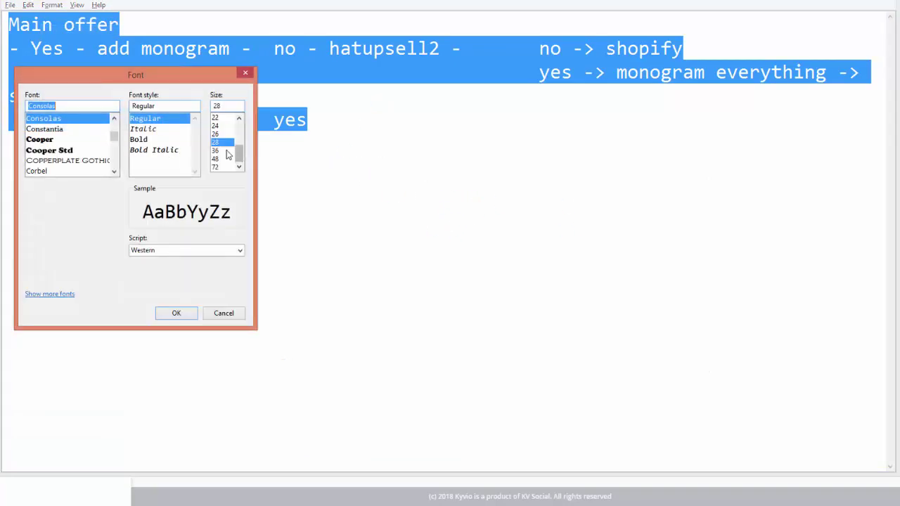
type("20")
left_click(177, 313)
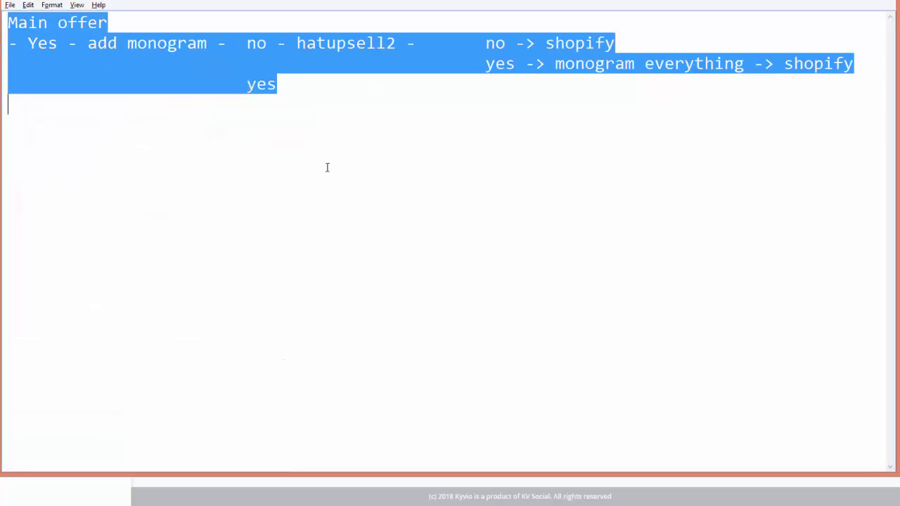
left_click(311, 120)
Add 'yes - hatupsell - no -> shopify' with 'yes -> monogram everything -> shopify' beneath it
left_click(281, 83)
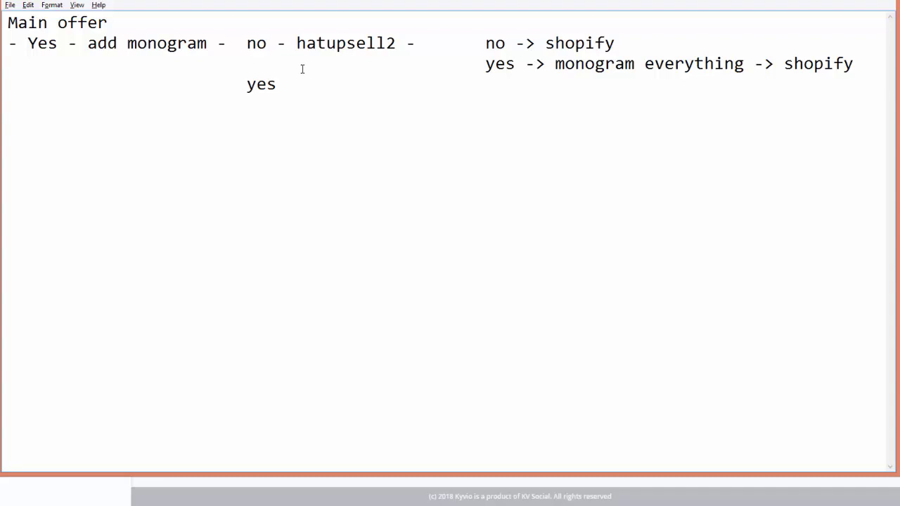
type("- hatupsell -       ")
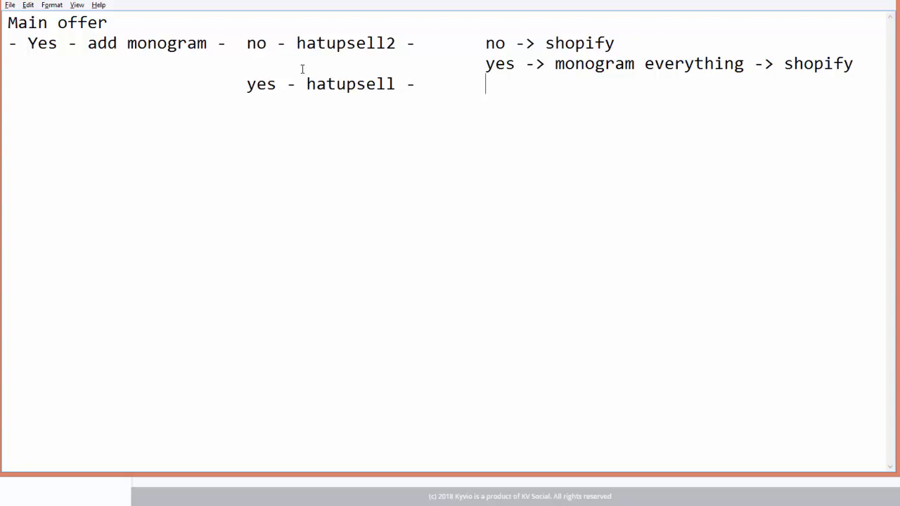
type("no -> shopify")
key("Return")
key("Tab")
key("Tab")
key("Tab")
key("Tab")
key("Tab")
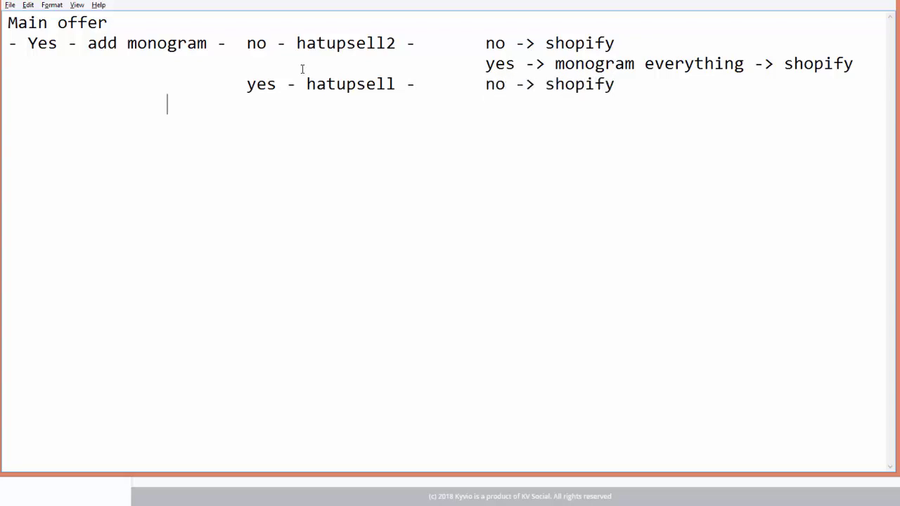
type("yes -> mo")
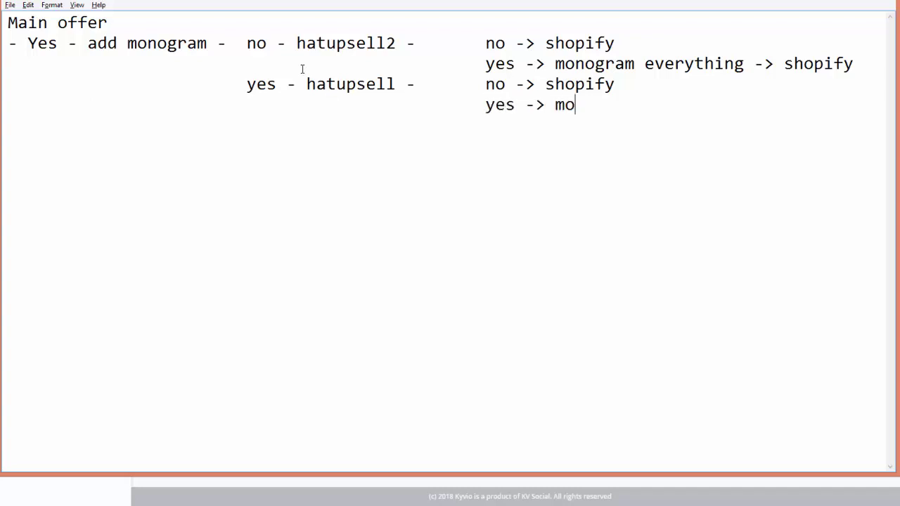
type("nogram everything")
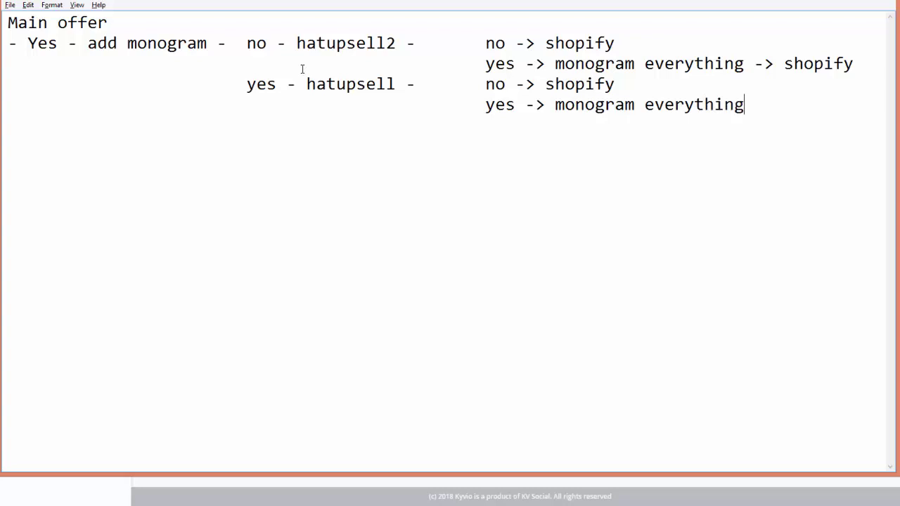
type(" -> shopify")
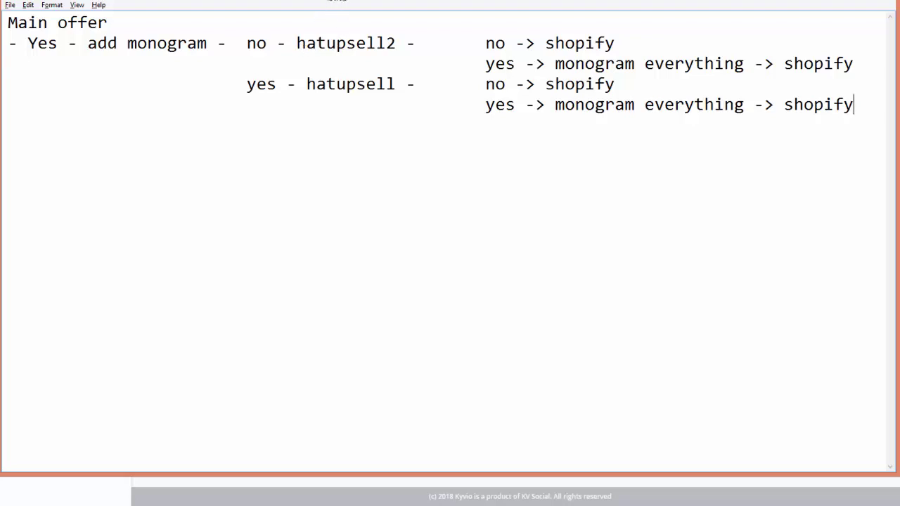
left_click_drag(339, 4, 361, 66)
Open the Hat Upsell when mono no page and check the No Thanks button's target URL
left_click(361, 36)
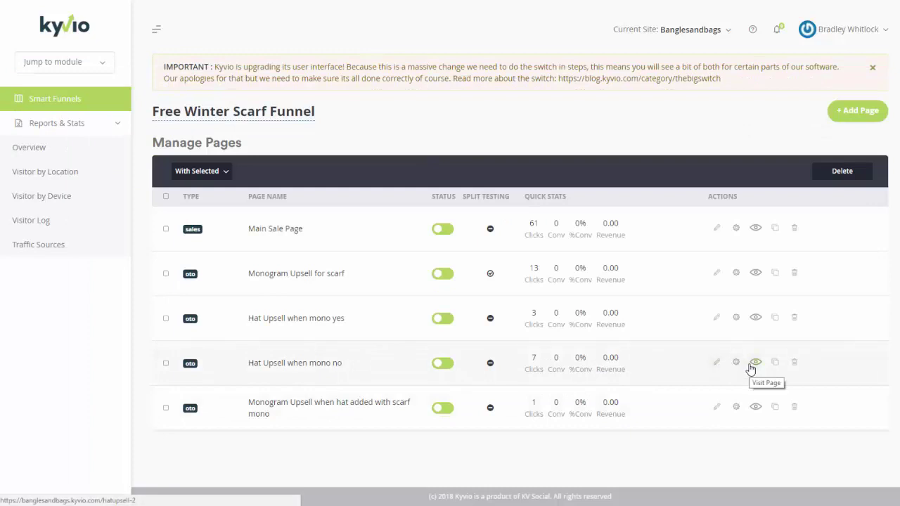
left_click(711, 366)
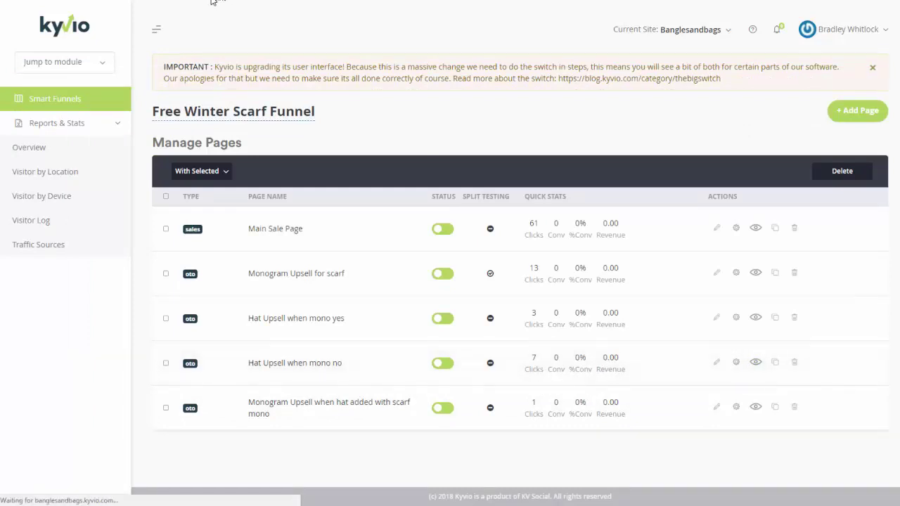
scroll(295, 239, "down", 1)
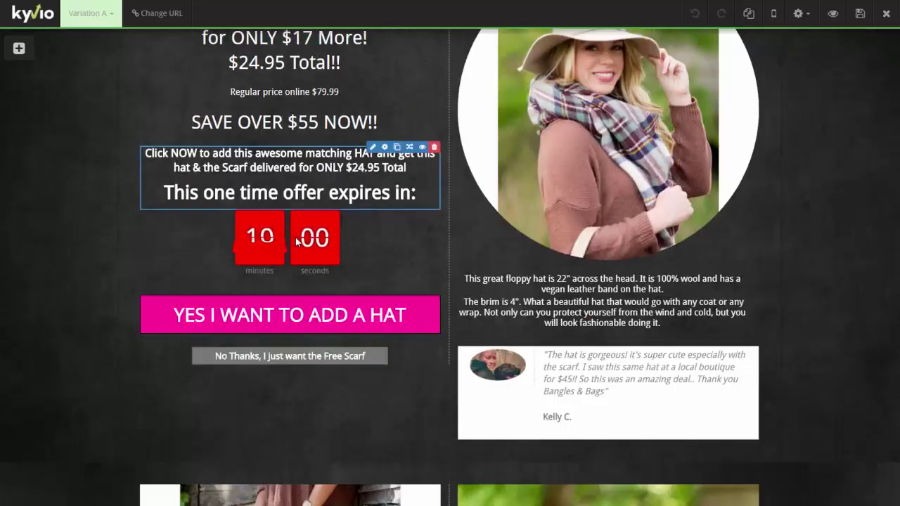
scroll(297, 241, "down", 2)
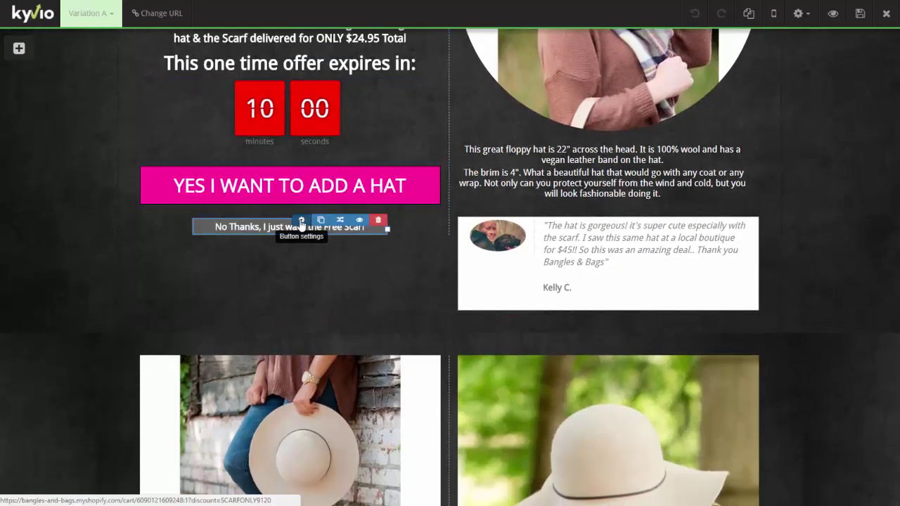
left_click(301, 221)
left_click(748, 85)
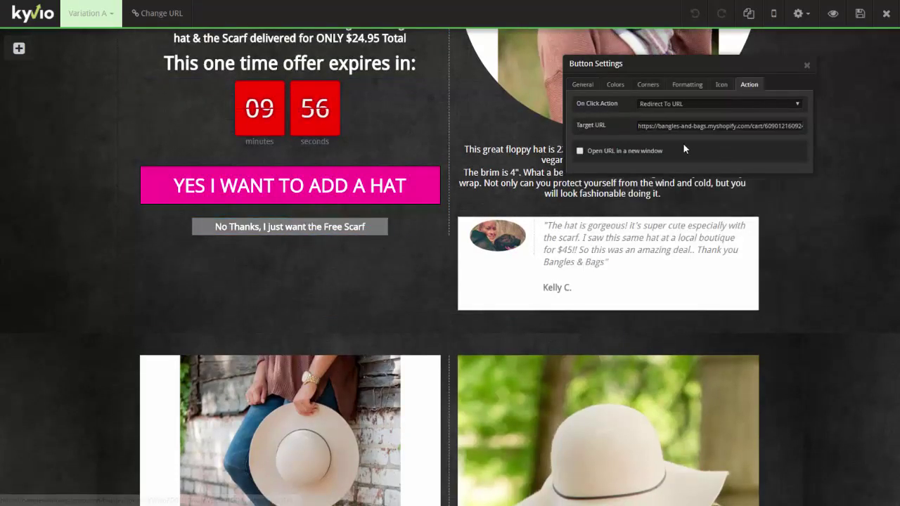
triple_click(738, 126)
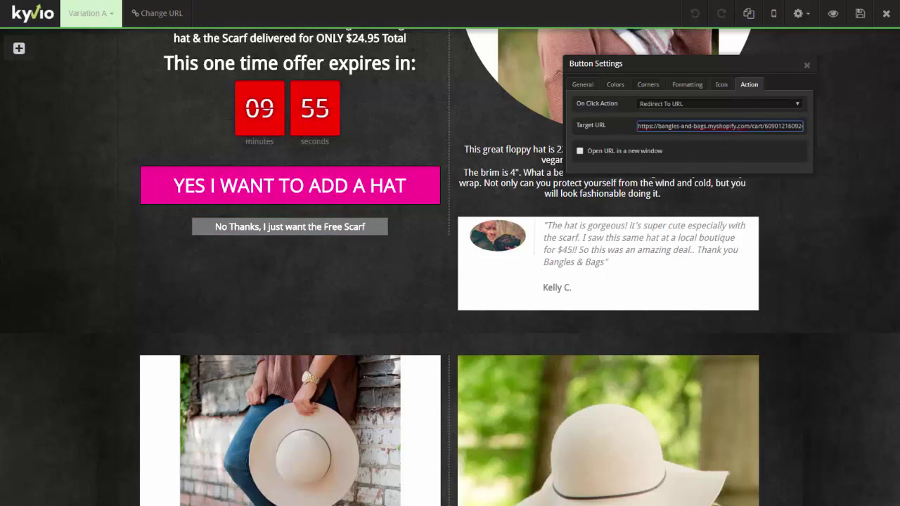
key("alt+Tab")
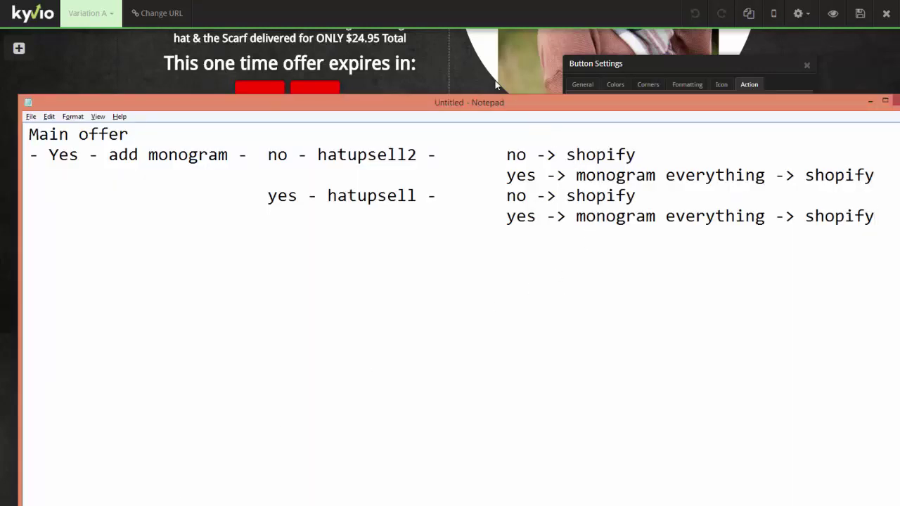
Check the target URL of the YES I WANT TO ADD A HAT button
left_click(493, 81)
left_click(807, 65)
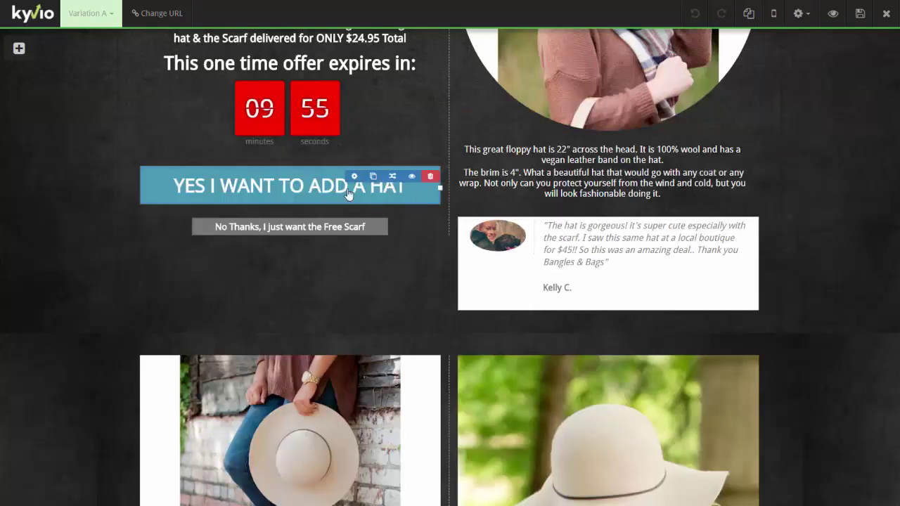
left_click(354, 177)
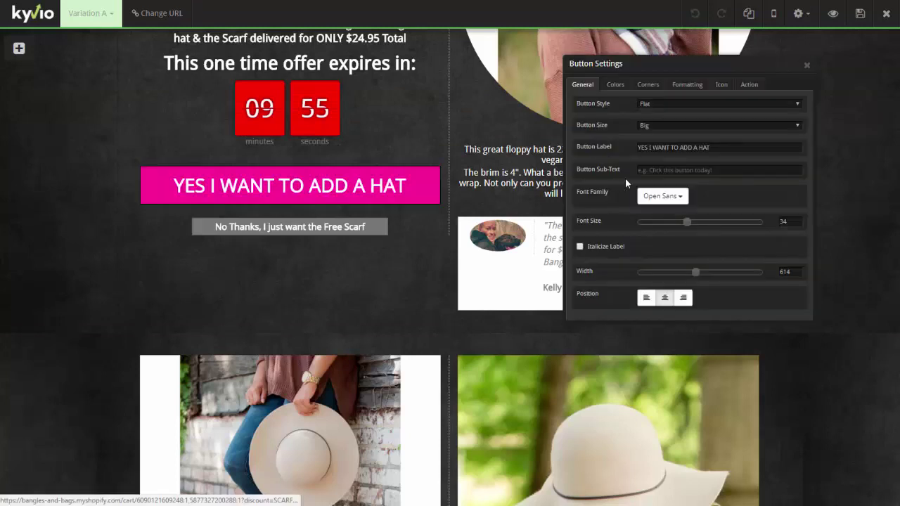
left_click(750, 85)
left_click(697, 127)
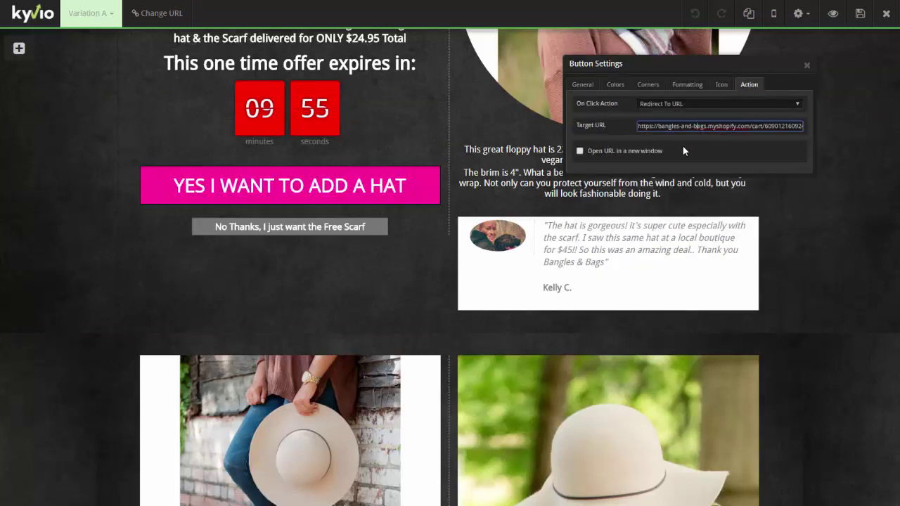
key("alt+Tab")
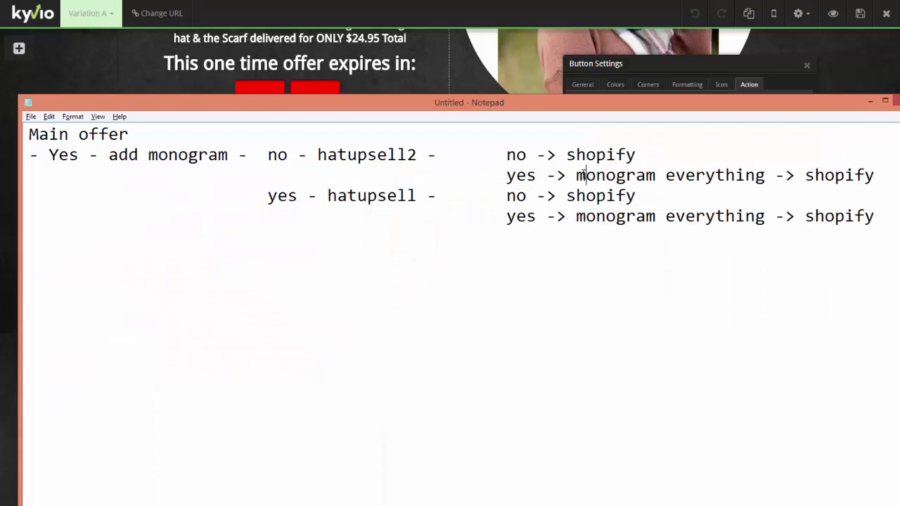
Replace 'monogram everything ->' so the yes lines read 'yes -> shopify different offer'
left_click_drag(576, 175, 763, 175)
key("BackSpace")
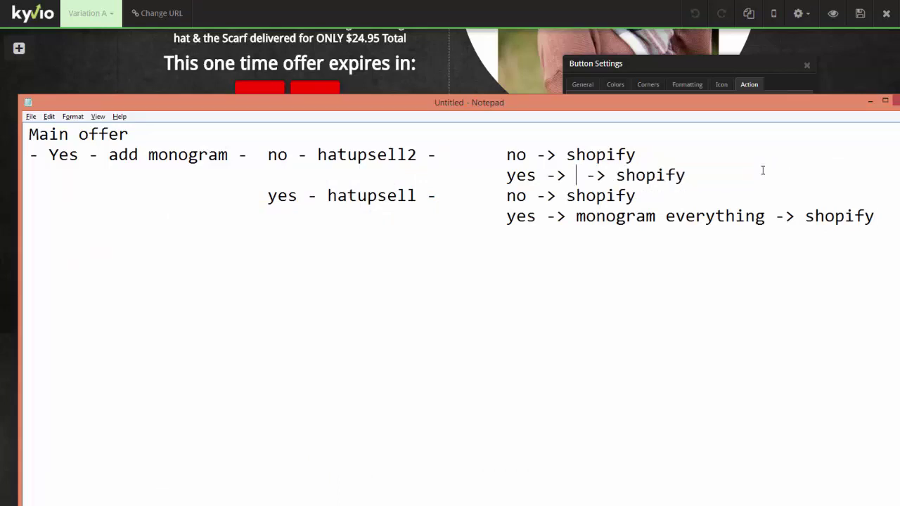
key("BackSpace")
key("Delete")
key("Delete")
key("Delete")
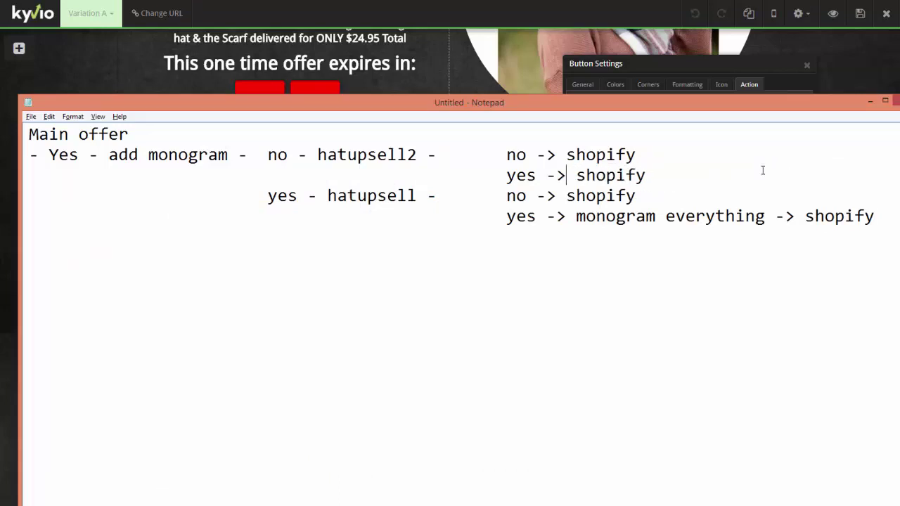
key("Delete")
key("End")
type("different offer")
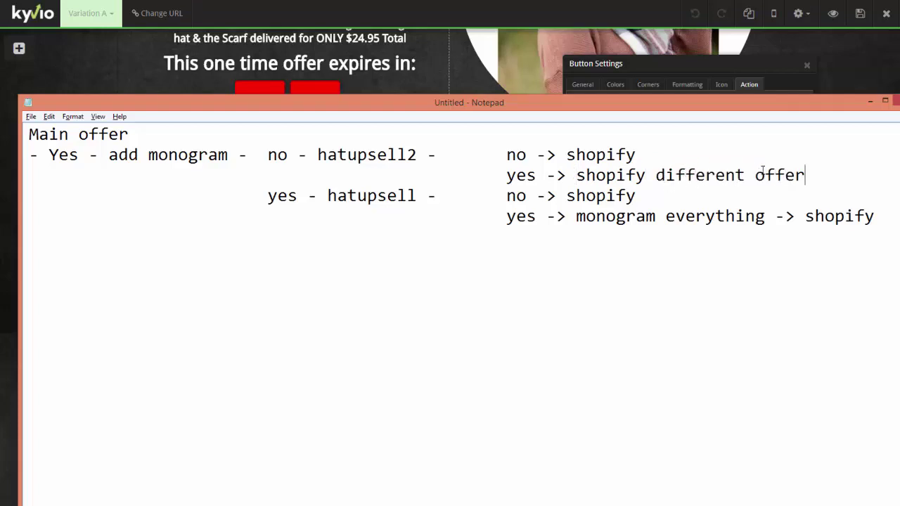
type(" \t\t\t\t\t\tyes -> shopify different offer")
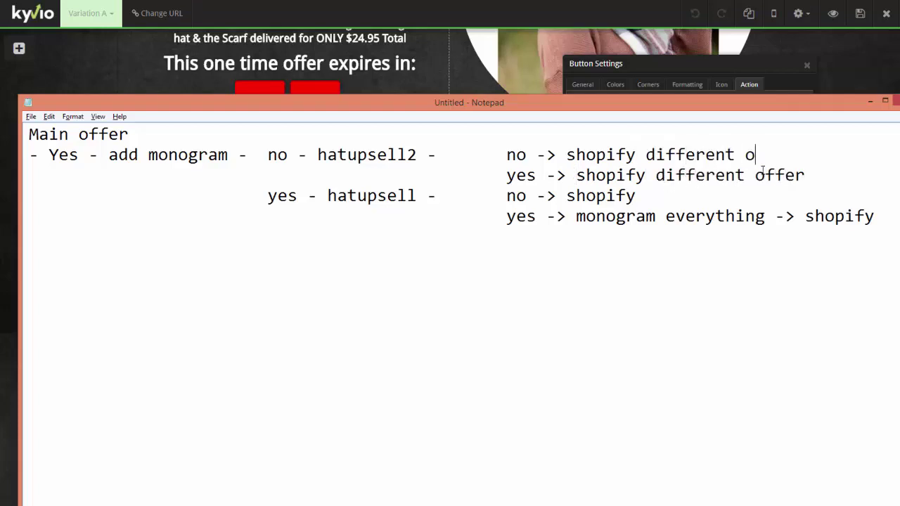
Append 'different offer' to the first 'no -> shopify' line
left_click(724, 197)
type("diiffe")
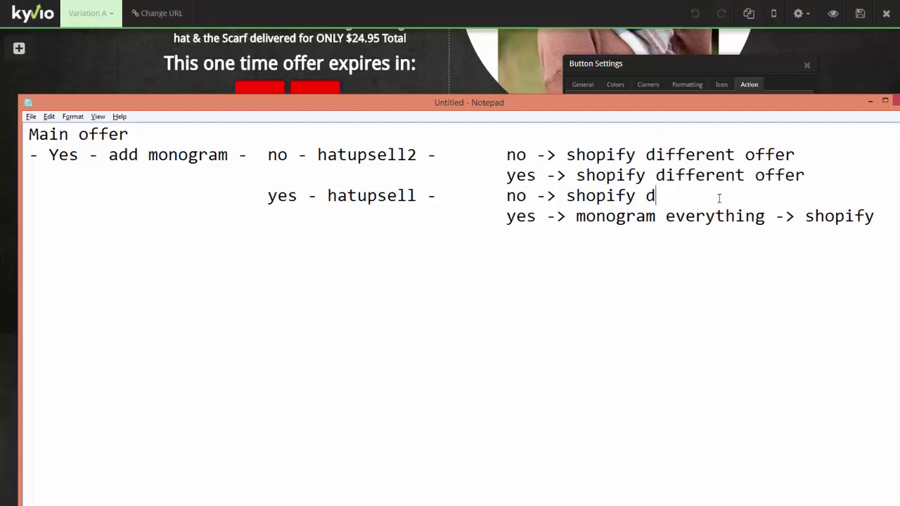
key("BackSpace")
key("BackSpace")
key("BackSpace")
key("BackSpace")
type("ffern")
type("nt offer")
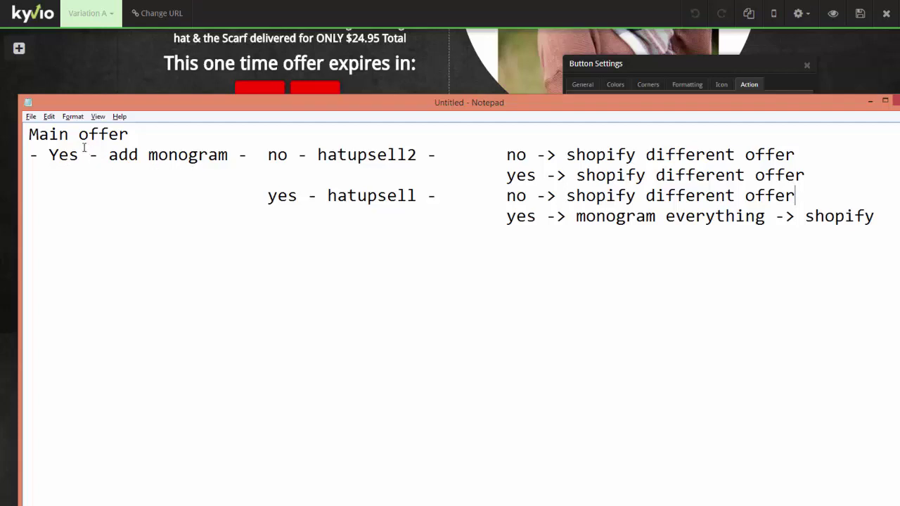
left_click(82, 138)
left_click(475, 69)
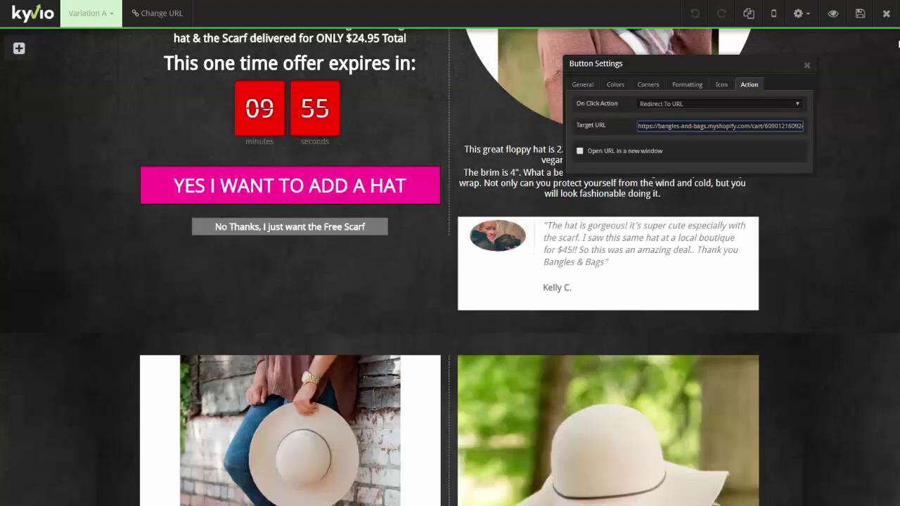
Close the hat upsell editor without saving and go back to the funnel pages list
left_click(886, 13)
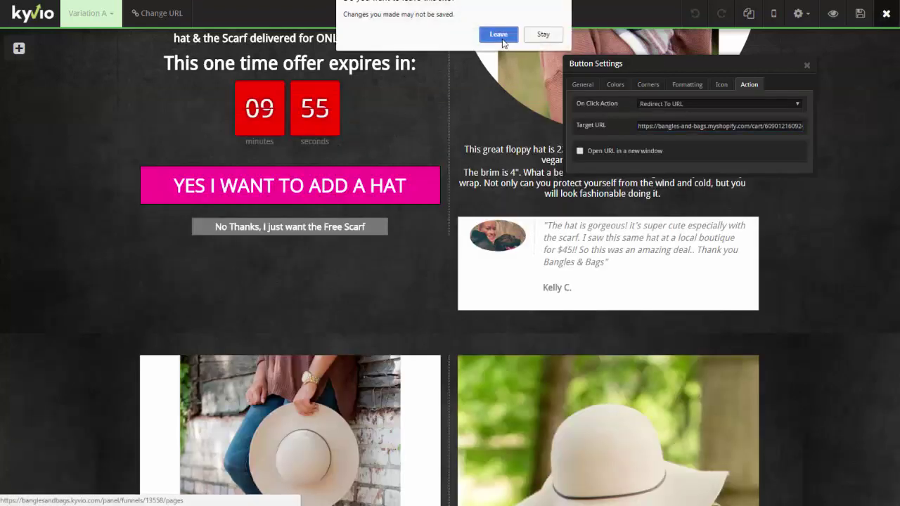
left_click(499, 33)
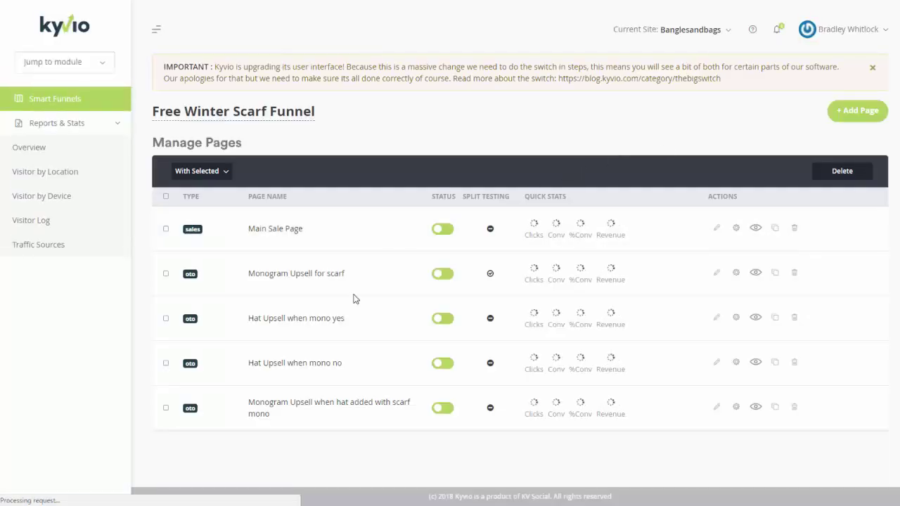
key("alt+Tab")
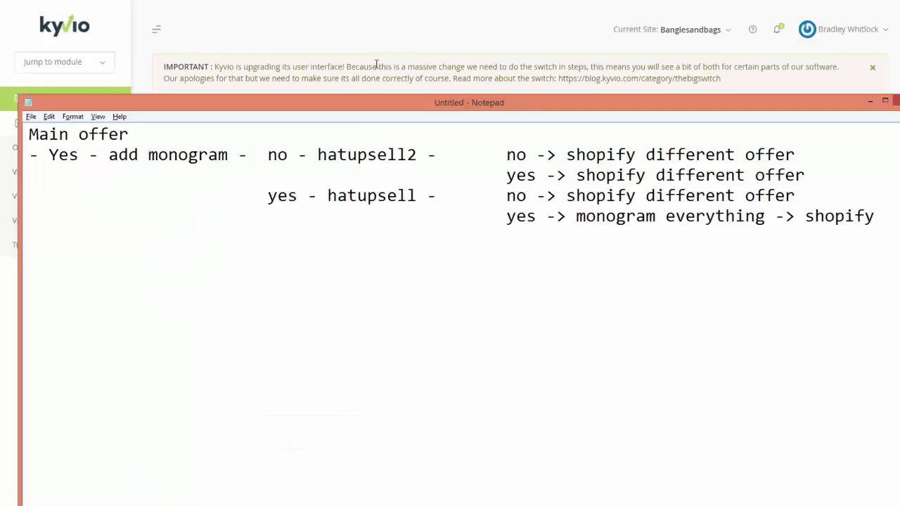
left_click(377, 56)
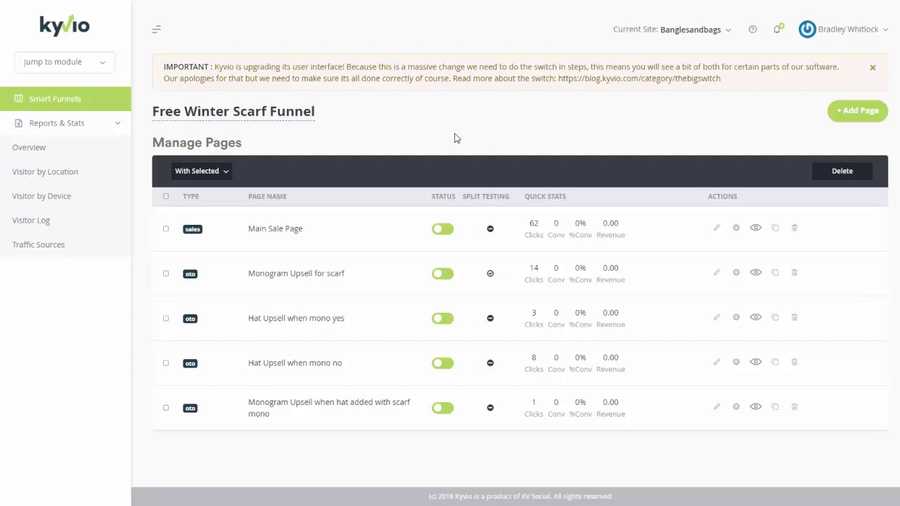
key("alt+Tab")
left_click(307, 350)
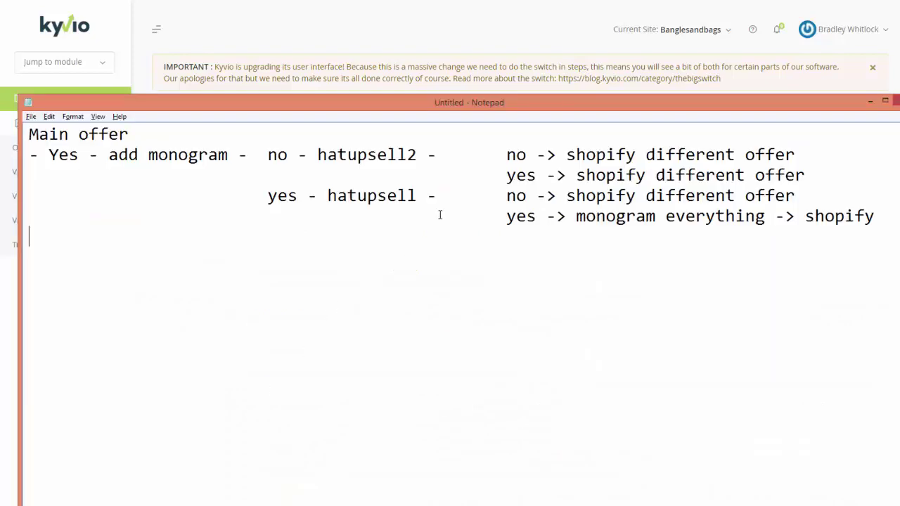
left_click(525, 42)
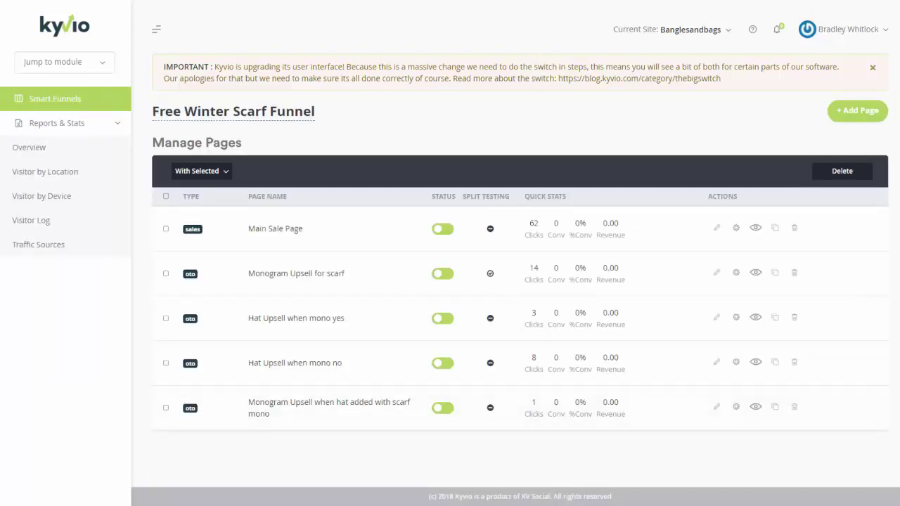
left_click(52, 475)
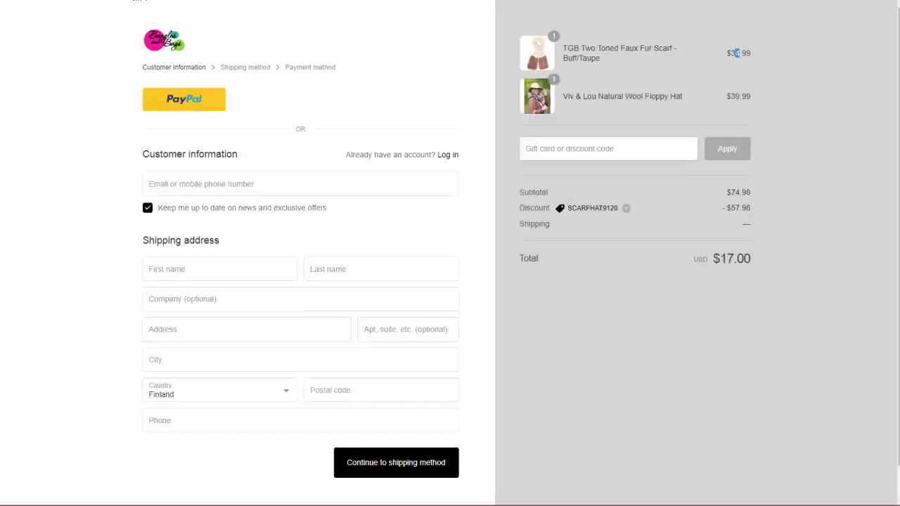
Review the checkout holding the scarf and floppy hat at a $17.00 total
left_click(549, 96)
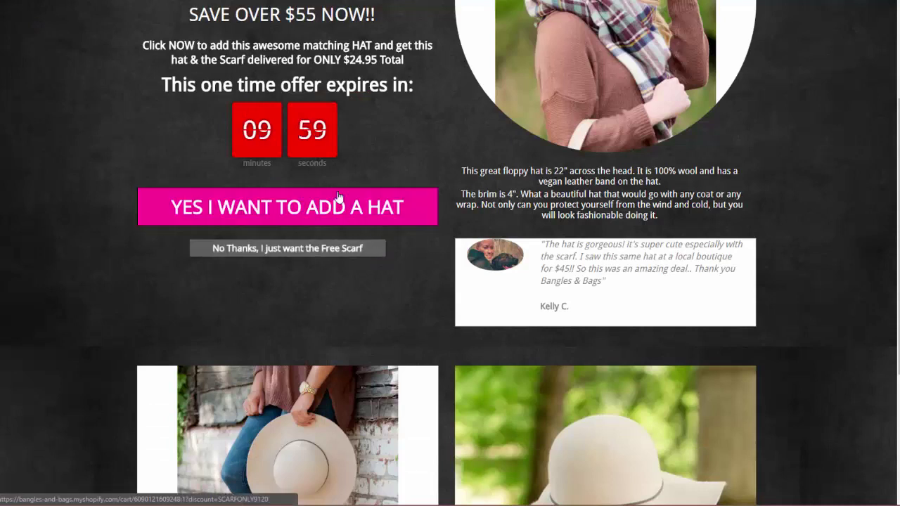
Read the hat's size, material and brim paragraphs on the live upsell page
scroll(329, 178, "up", 1)
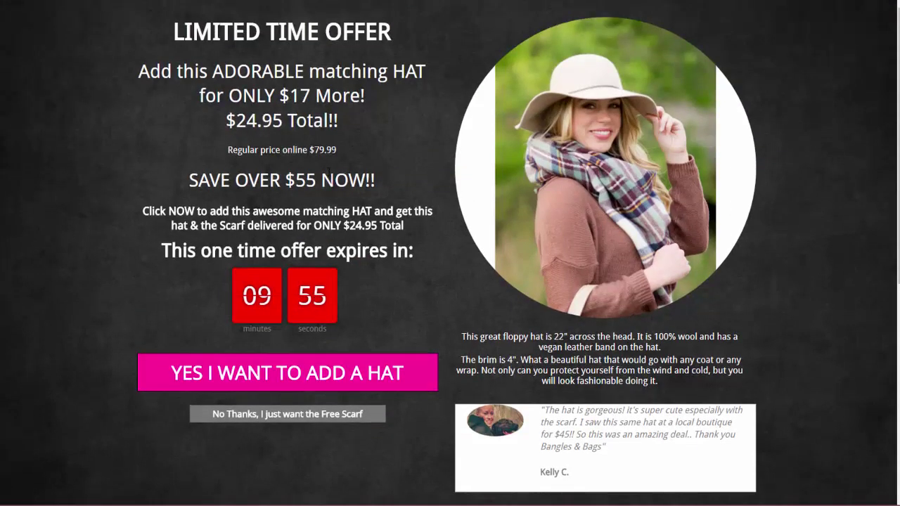
triple_click(548, 347)
left_click(669, 357)
triple_click(495, 365)
left_click(701, 392)
Scroll down to the copyright footer, then select 'shopify different offer' in the notes
scroll(554, 416, "down", 3)
scroll(552, 413, "down", 3)
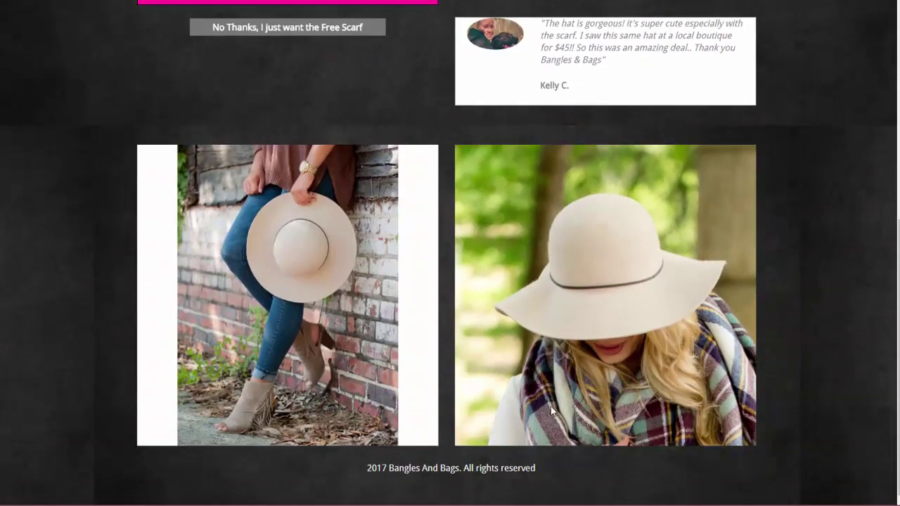
scroll(477, 360, "up", 6)
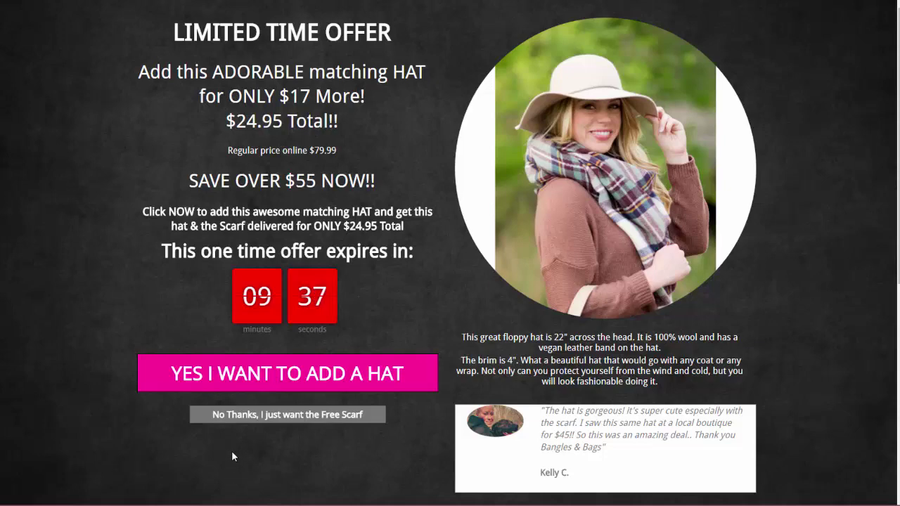
scroll(376, 445, "down", 5)
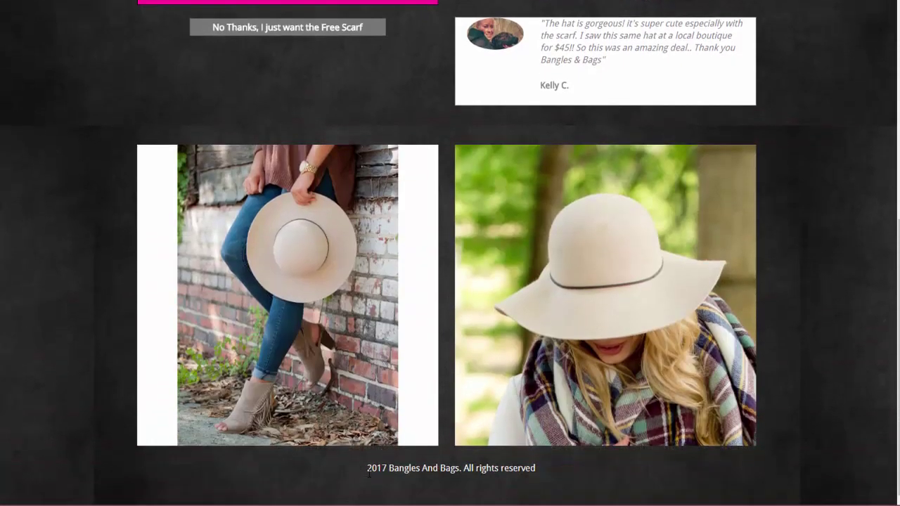
left_click_drag(364, 473, 548, 482)
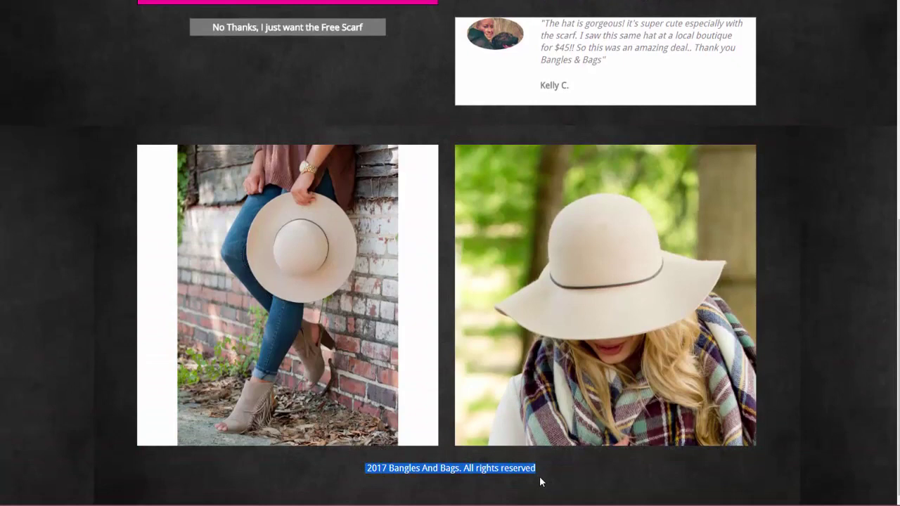
scroll(539, 476, "up", 5)
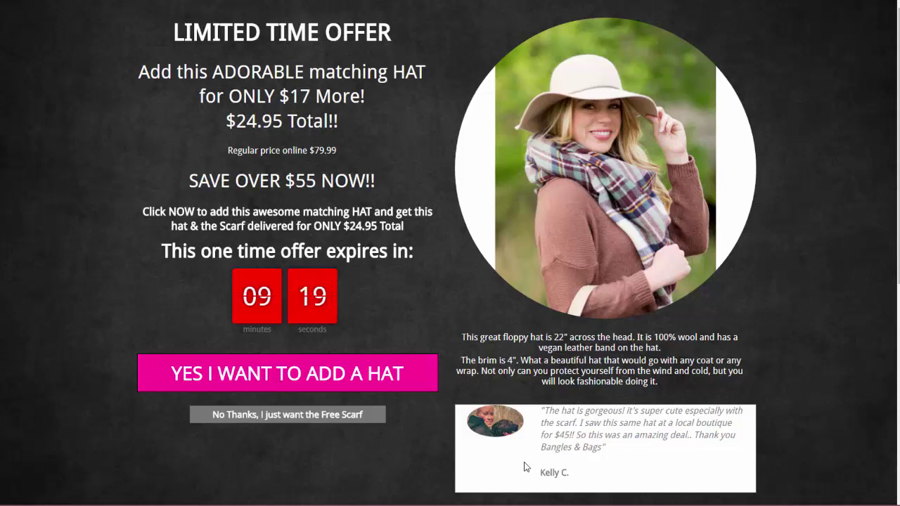
key("alt+Tab")
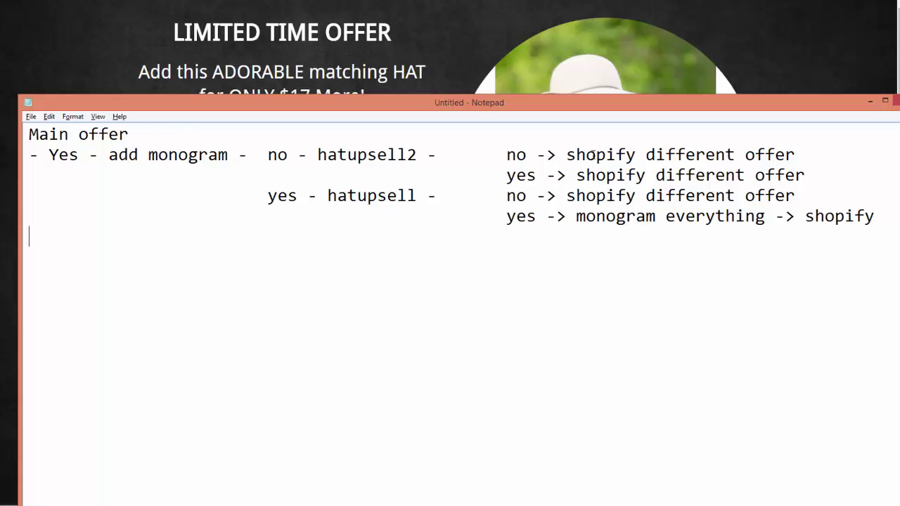
left_click_drag(575, 155, 802, 155)
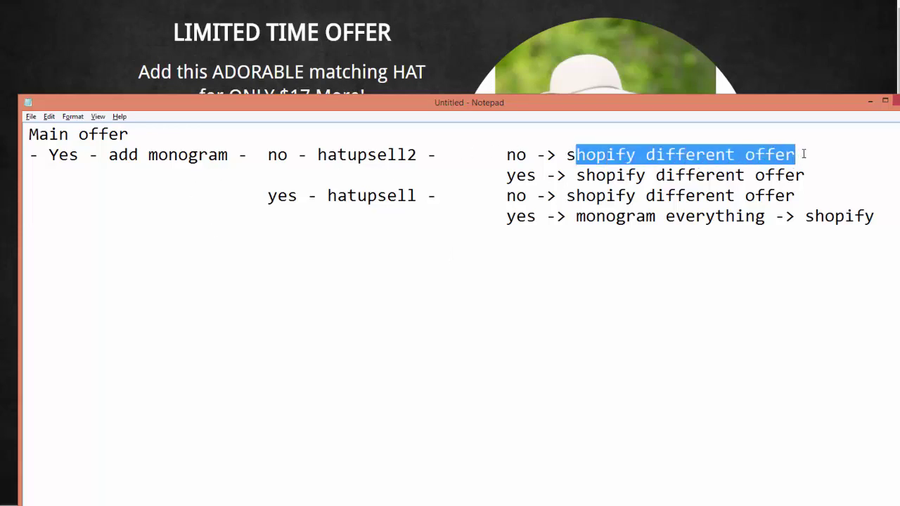